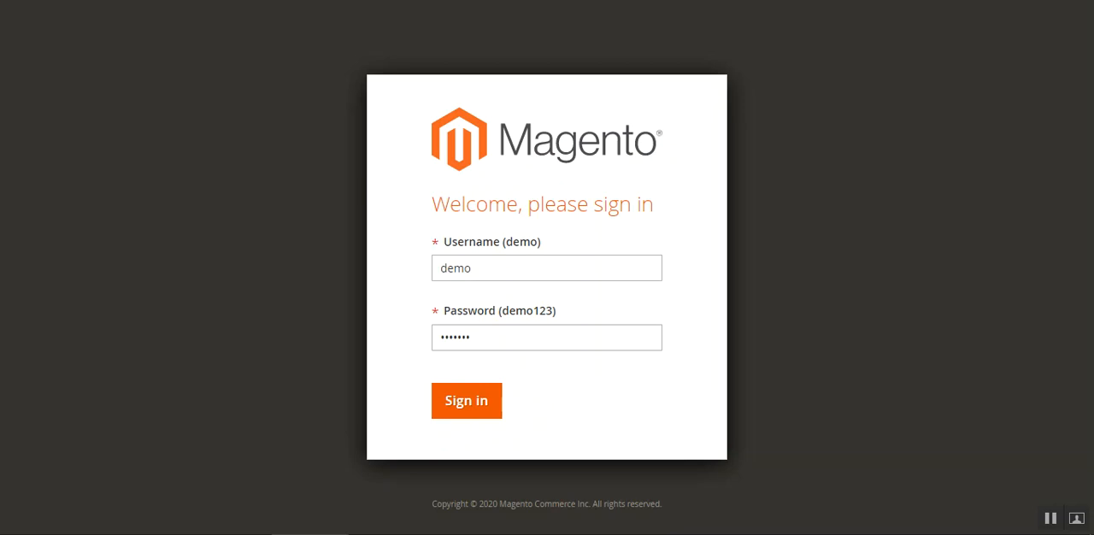
Sign in to the Magento admin with the prefilled demo credentials and dismiss the incoming message
{"action": "left_click", "coordinate": [464, 402]}
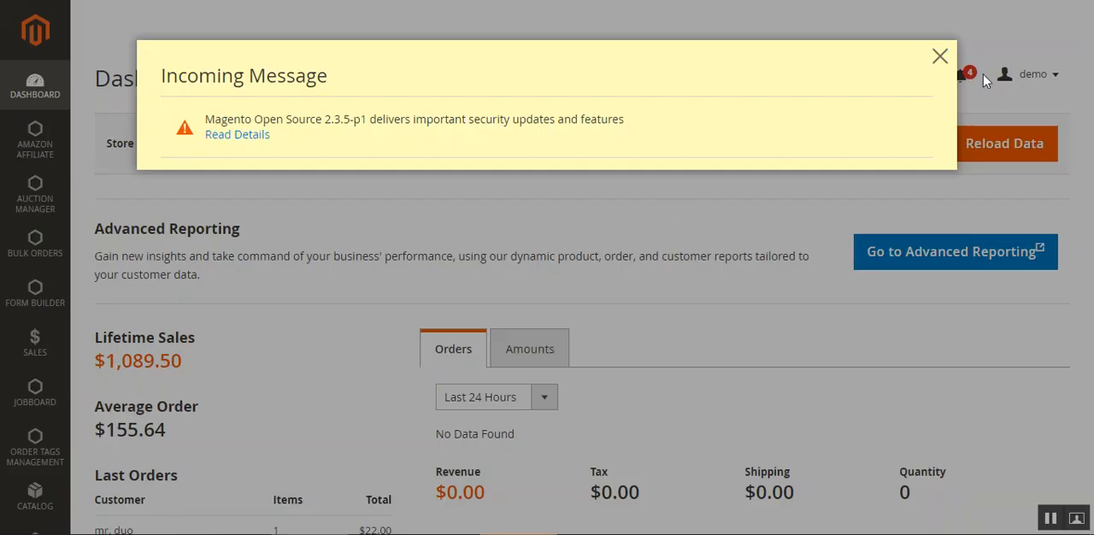
{"action": "left_click", "coordinate": [939, 57]}
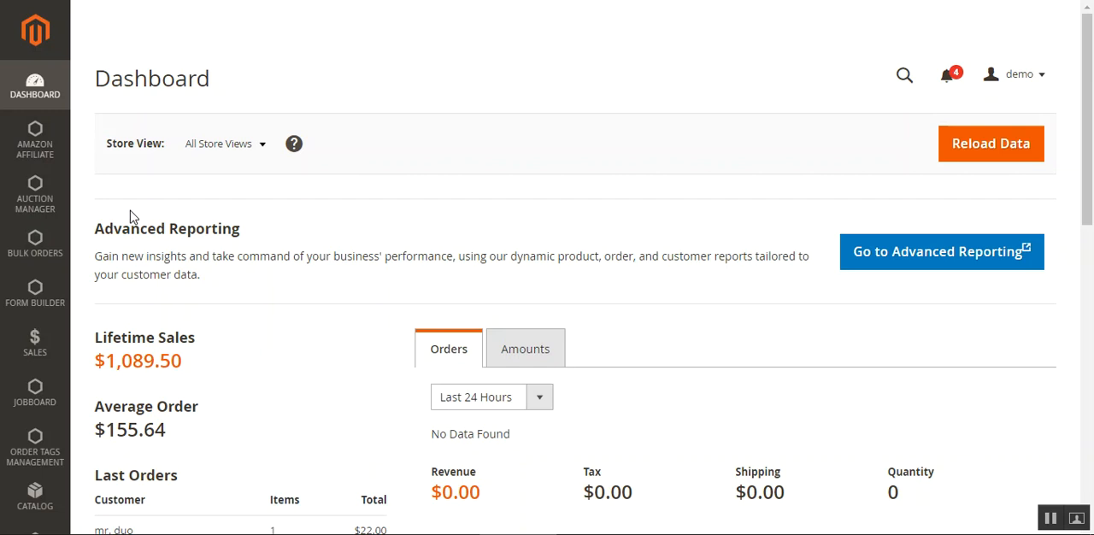
Open the store configuration page
{"action": "scroll", "coordinate": [133, 216], "scroll_direction": "down", "scroll_amount": 3}
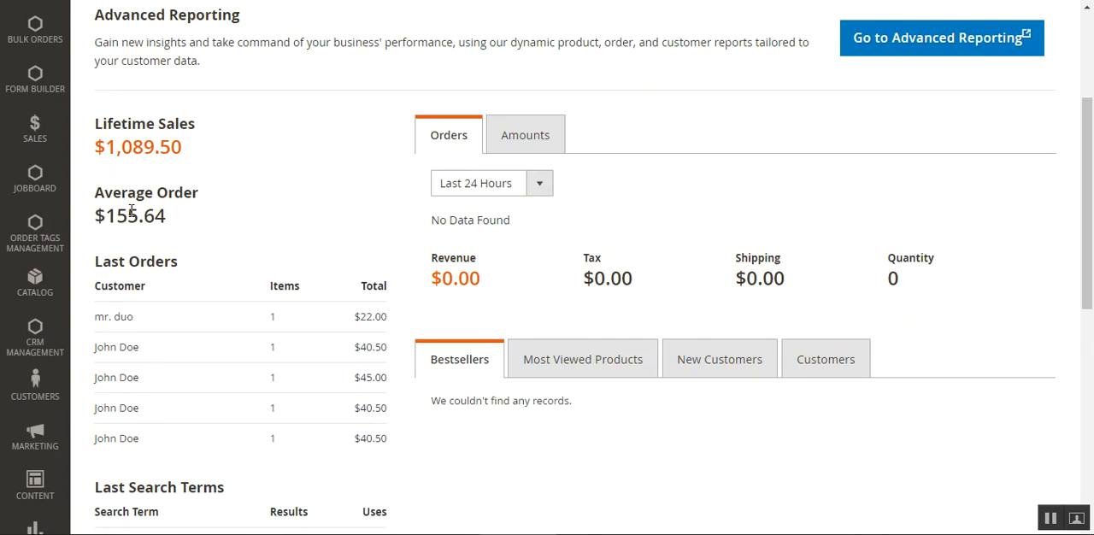
{"action": "scroll", "coordinate": [116, 340], "scroll_direction": "down", "scroll_amount": 2}
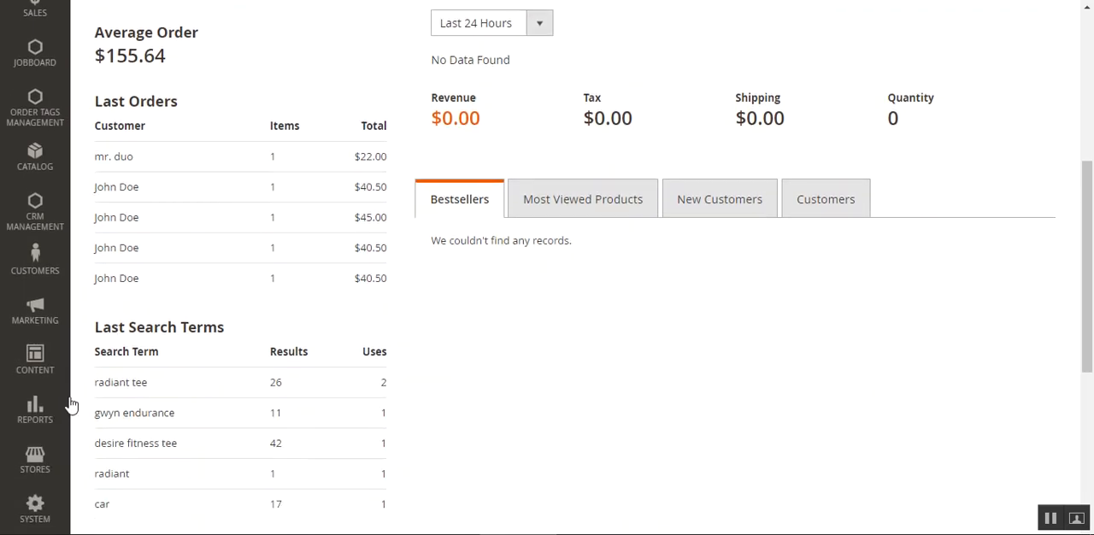
{"action": "left_click", "coordinate": [35, 457]}
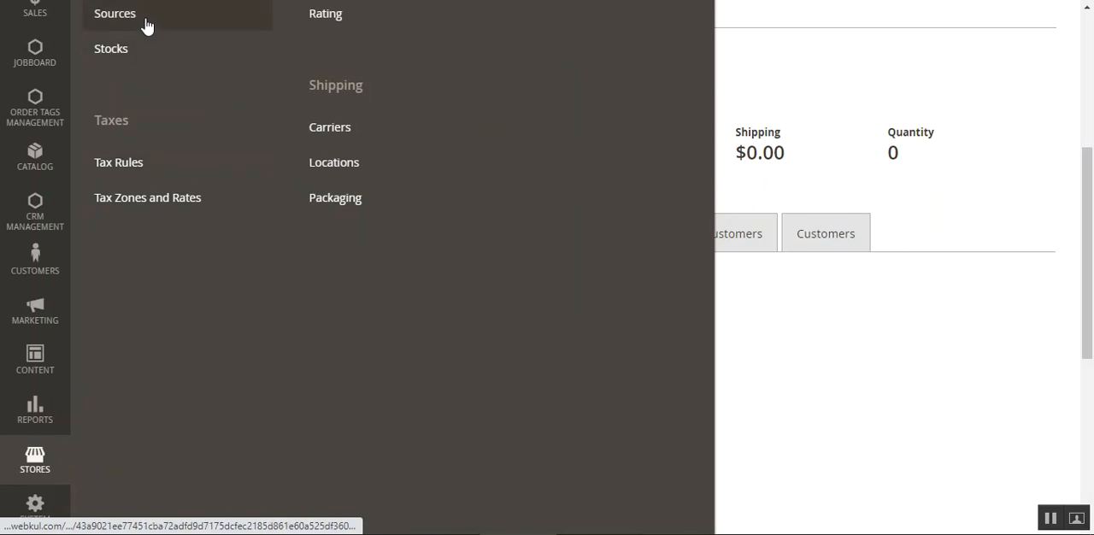
{"action": "scroll", "coordinate": [146, 25], "scroll_direction": "up", "scroll_amount": 4}
{"action": "left_click", "coordinate": [142, 128]}
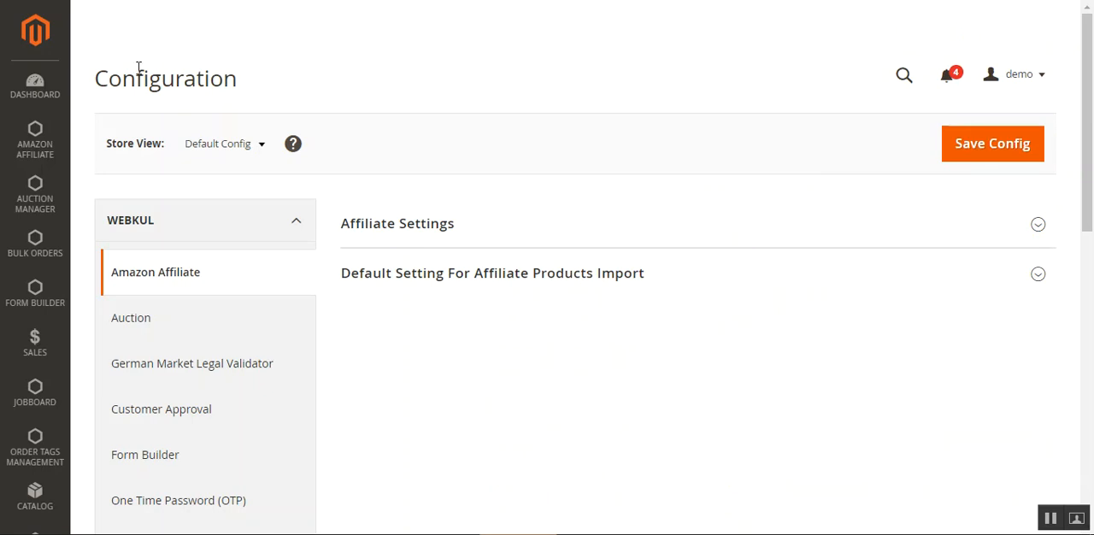
Open the Order Tags configuration and check the Enable Module choices without changing the setting
{"action": "left_click_drag", "start_coordinate": [137, 72], "coordinate": [205, 72]}
{"action": "scroll", "coordinate": [224, 276], "scroll_direction": "down", "scroll_amount": 2}
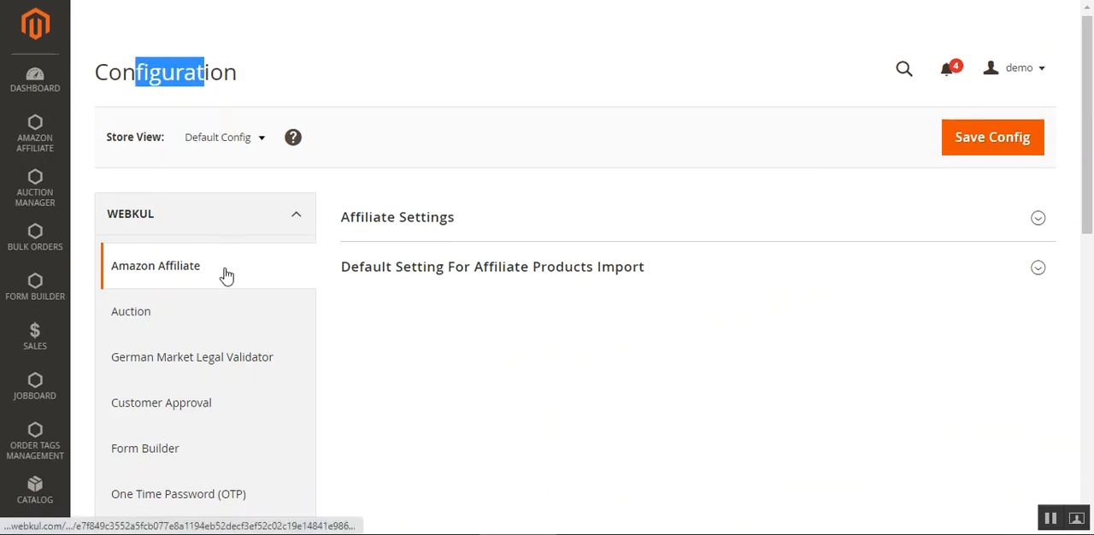
{"action": "scroll", "coordinate": [224, 276], "scroll_direction": "down", "scroll_amount": 3}
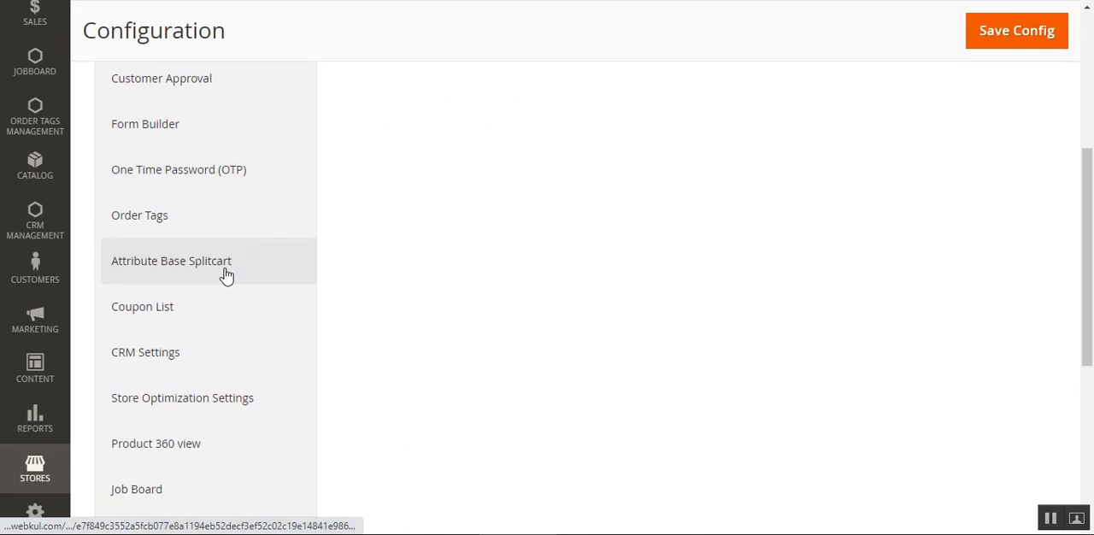
{"action": "left_click", "coordinate": [174, 225]}
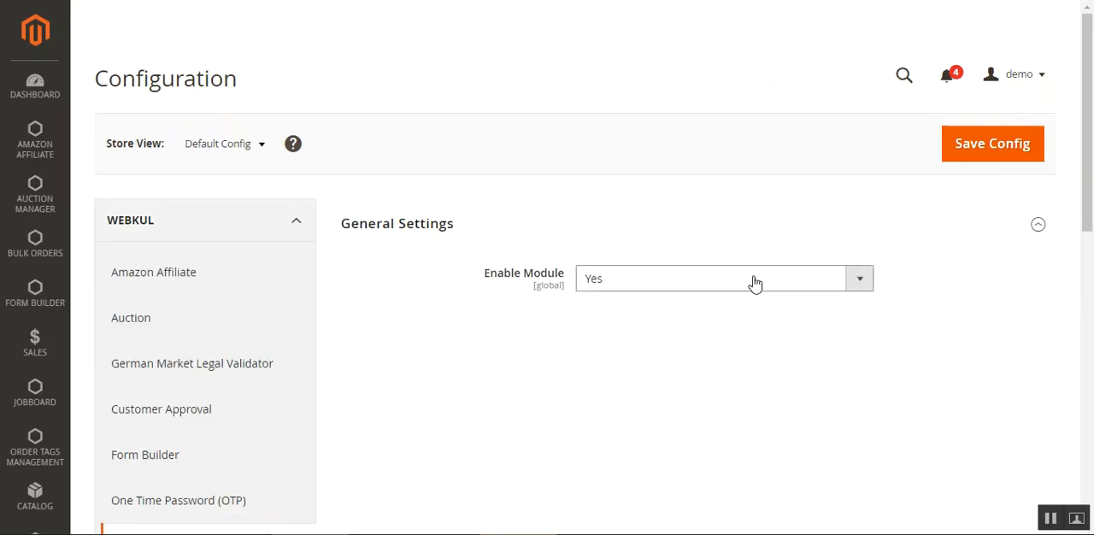
{"action": "left_click", "coordinate": [667, 284]}
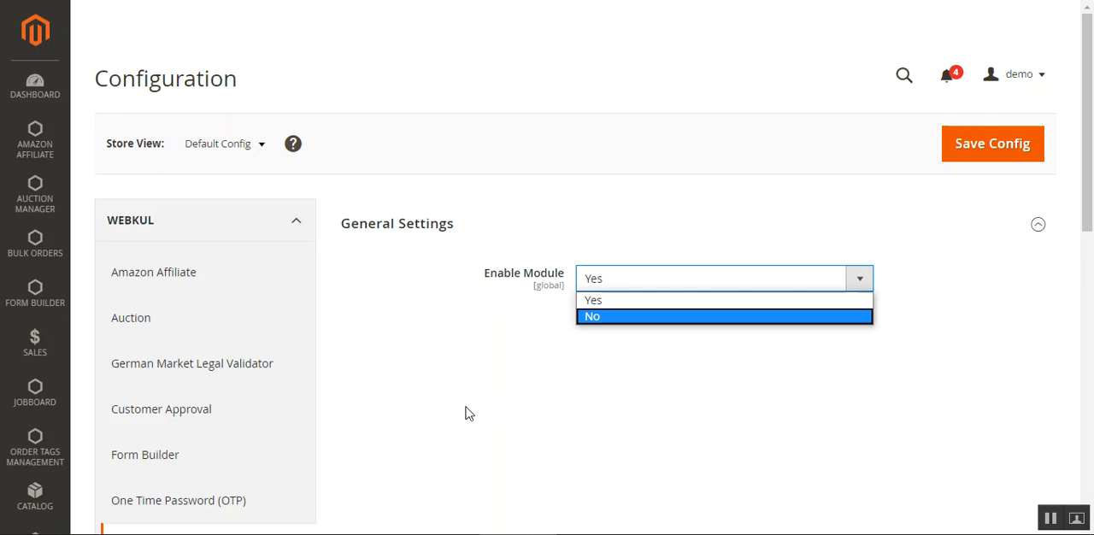
{"action": "left_click", "coordinate": [416, 399]}
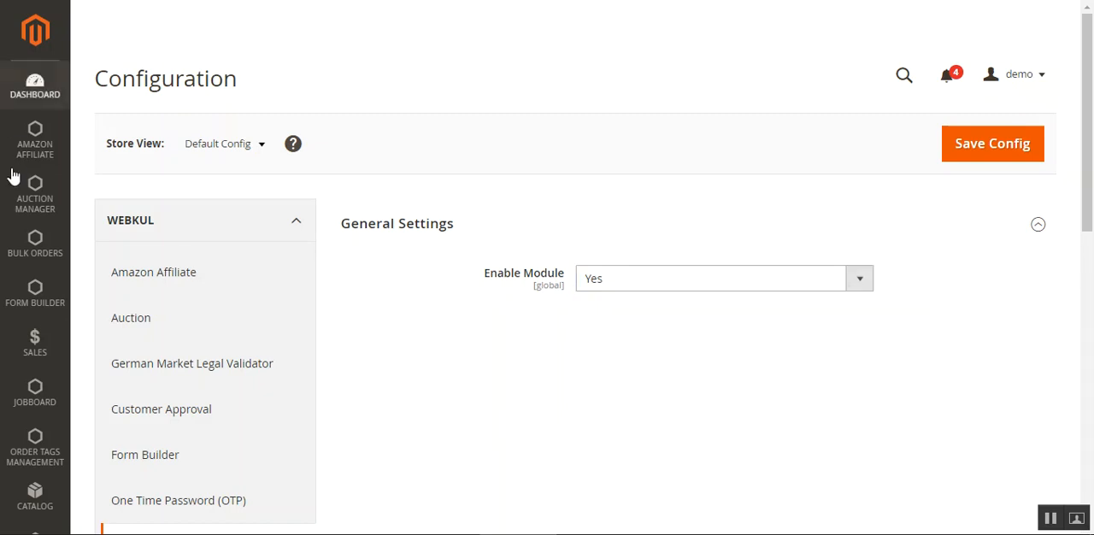
Open the Manage Tags list and view the bulk actions, including the Change Status choices
{"action": "left_click", "coordinate": [31, 462]}
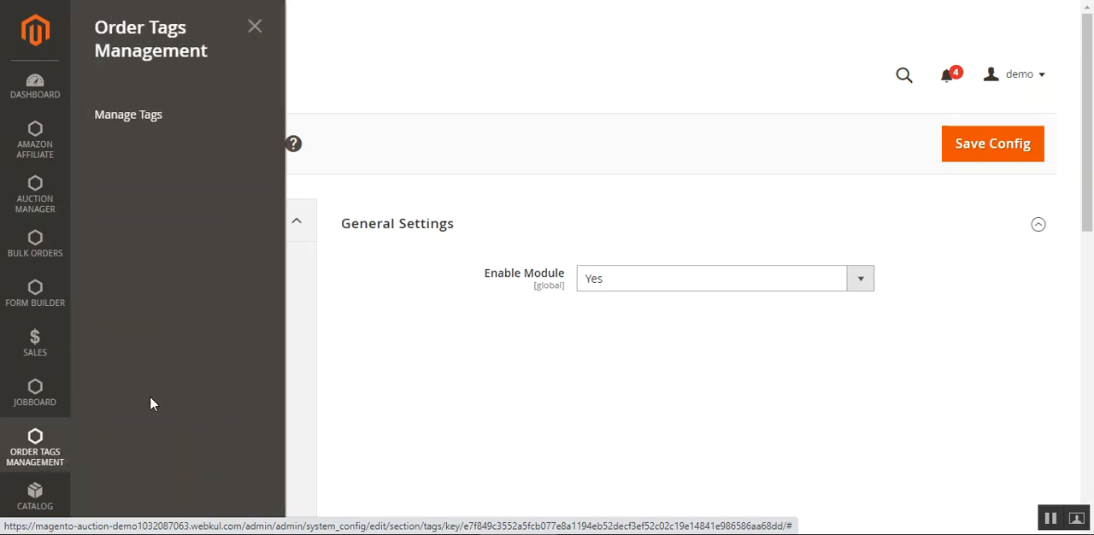
{"action": "left_click", "coordinate": [162, 125]}
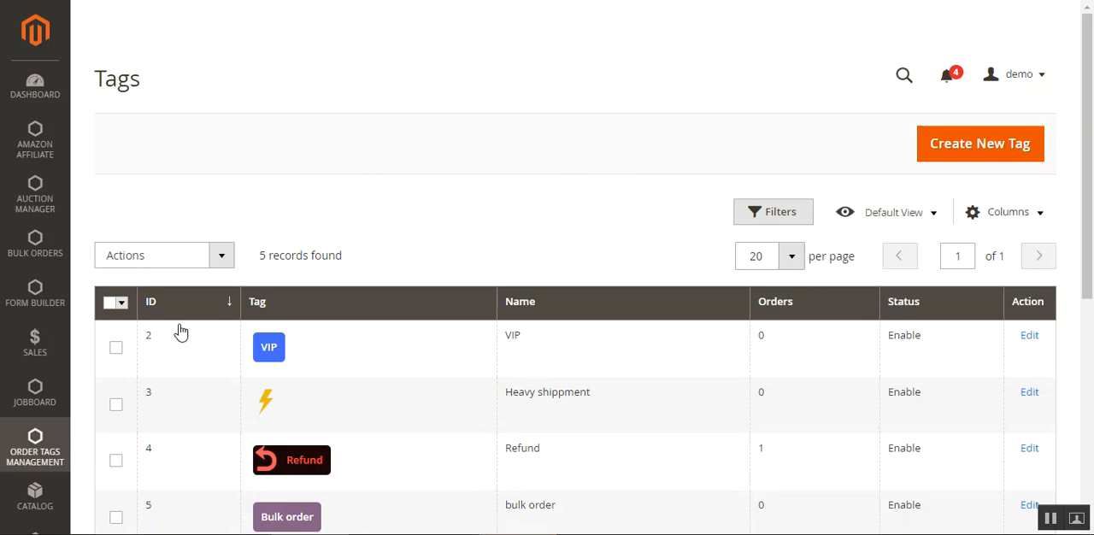
{"action": "left_click", "coordinate": [212, 260]}
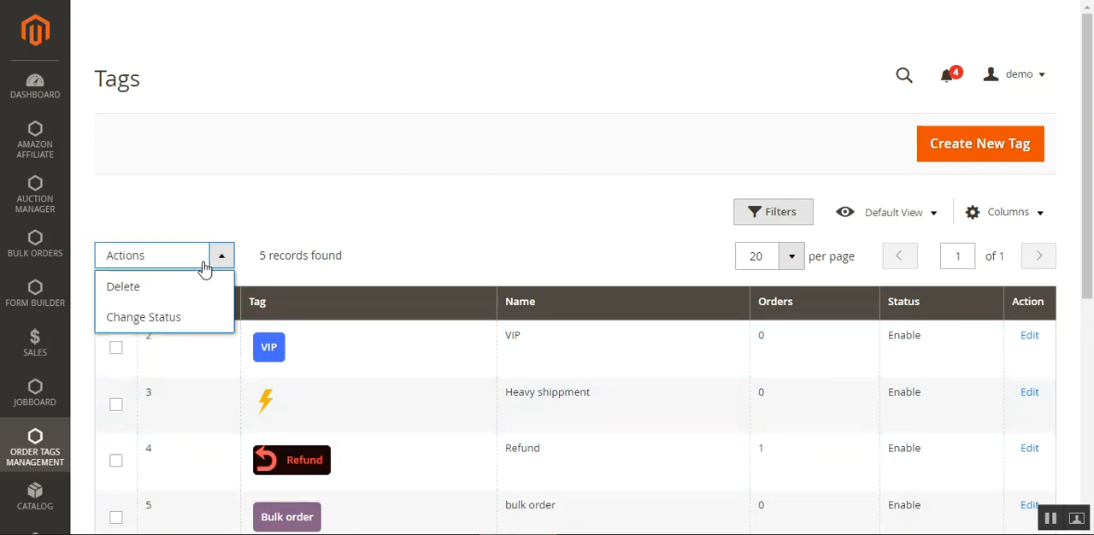
{"action": "left_click", "coordinate": [194, 319]}
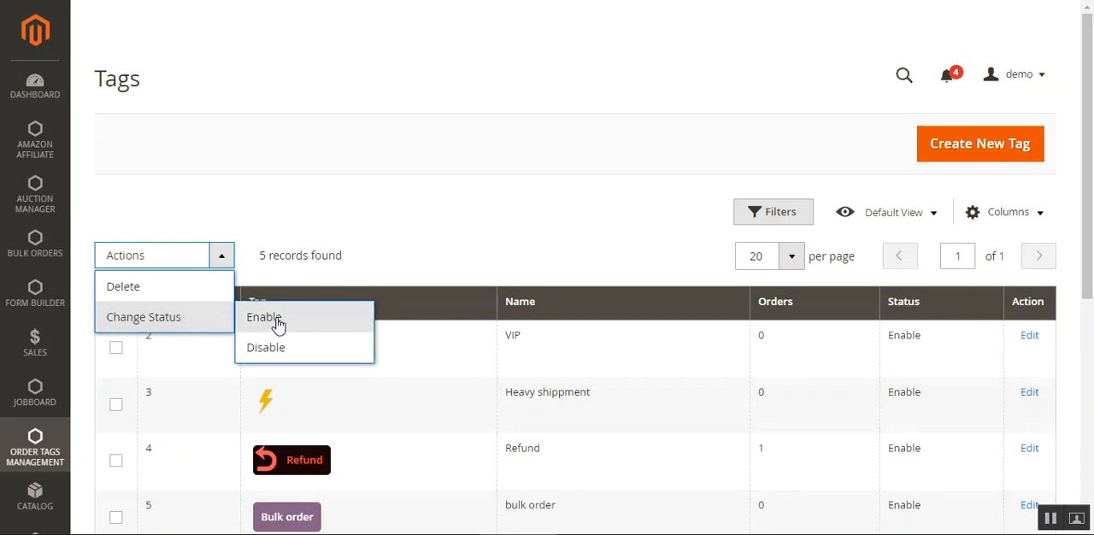
{"action": "left_click", "coordinate": [292, 237]}
Try selecting and deselecting all tags, then select only the VIP tag and view the bulk actions for it
{"action": "left_click", "coordinate": [110, 303]}
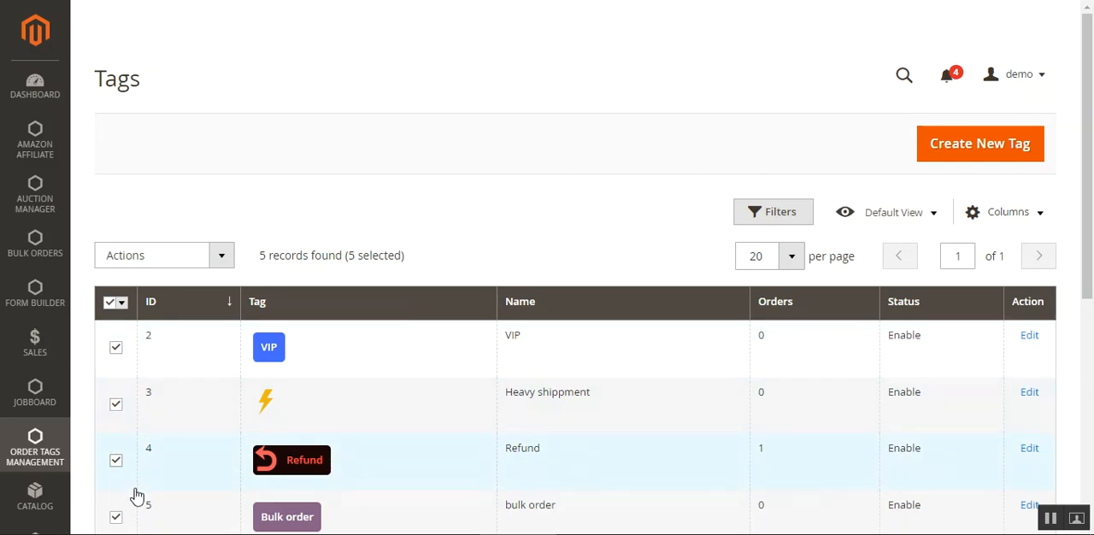
{"action": "left_click", "coordinate": [110, 304]}
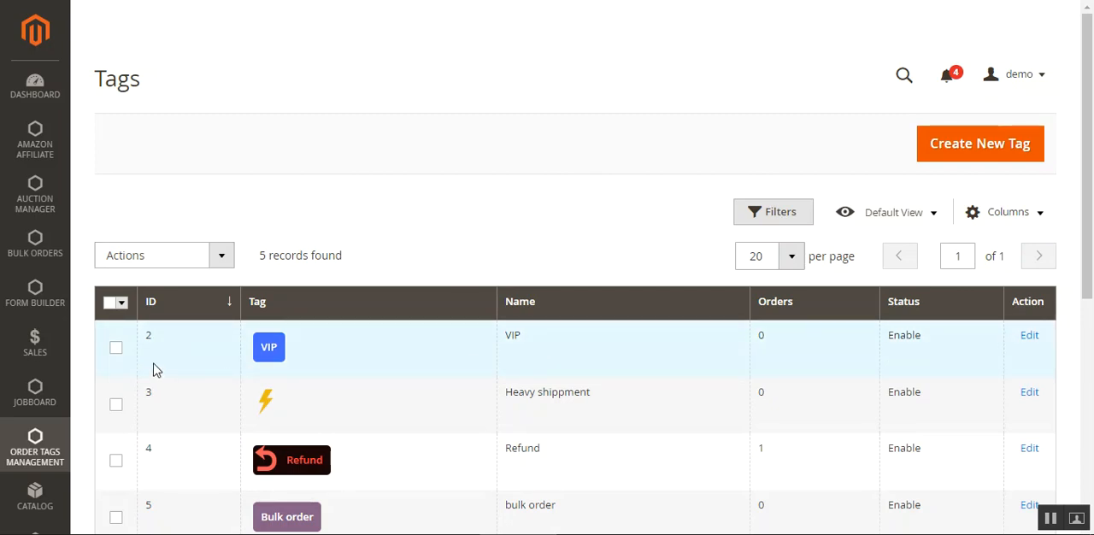
{"action": "left_click", "coordinate": [116, 351]}
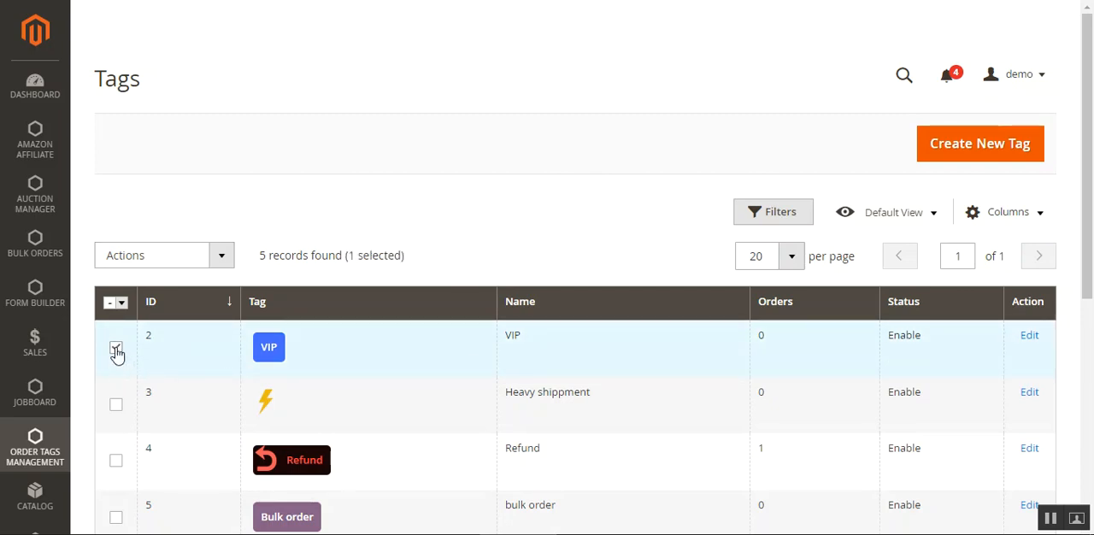
{"action": "left_click", "coordinate": [219, 261]}
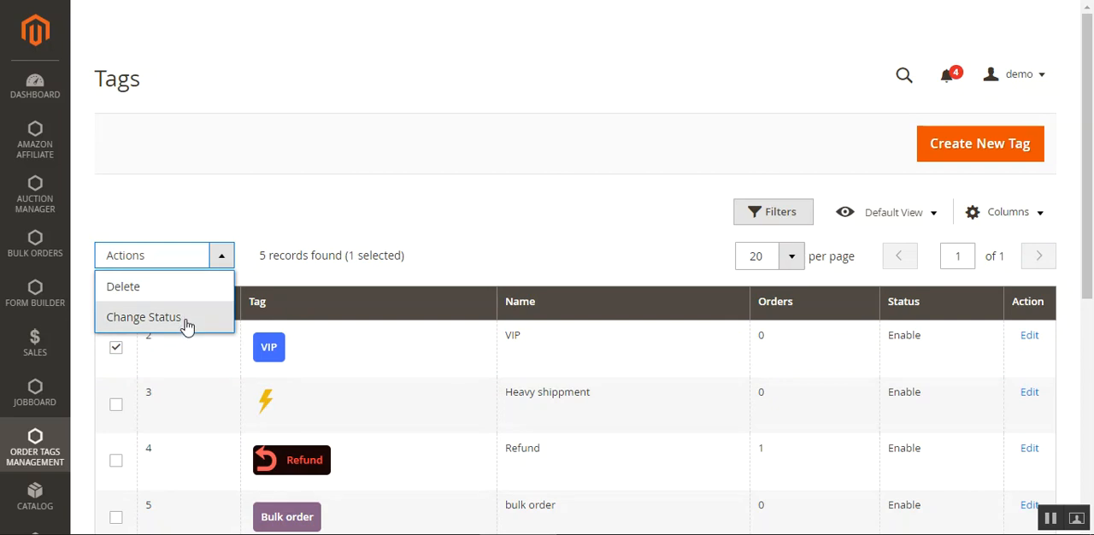
{"action": "left_click", "coordinate": [431, 201]}
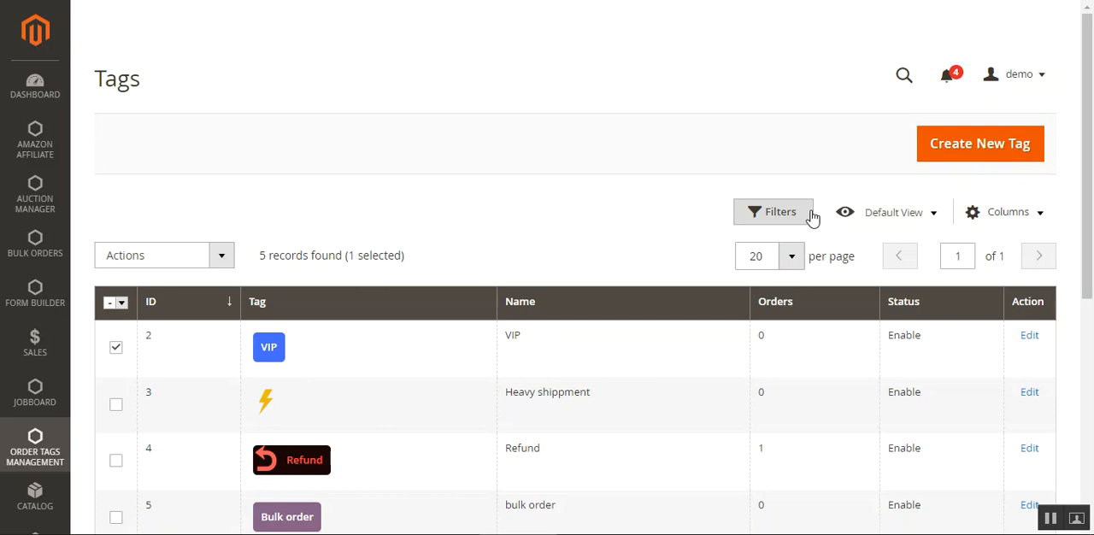
Show the tag list's filters and view the choices of the Status filter
{"action": "left_click", "coordinate": [765, 219]}
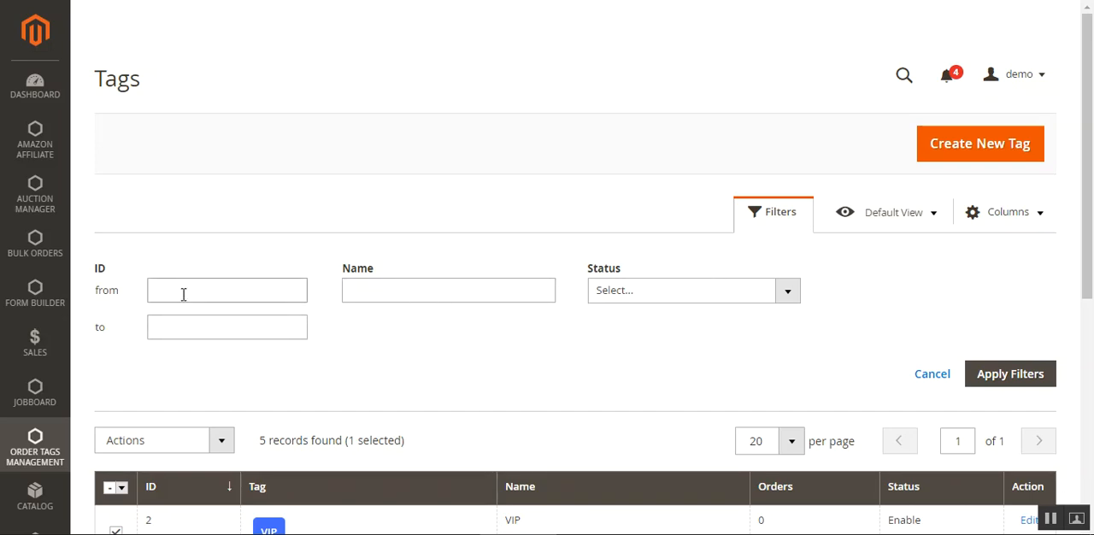
{"action": "left_click", "coordinate": [762, 291]}
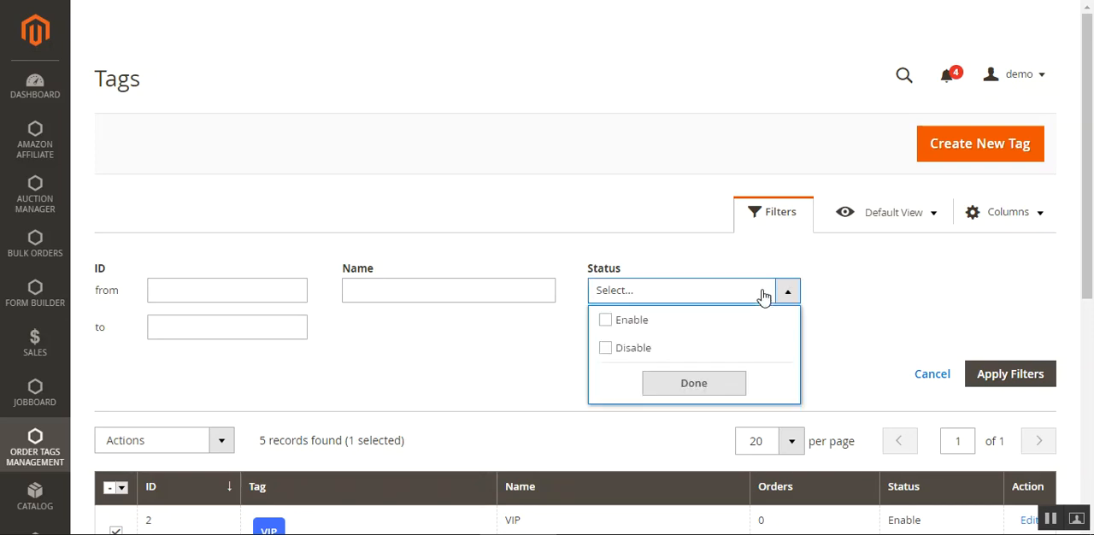
{"action": "left_click", "coordinate": [895, 275]}
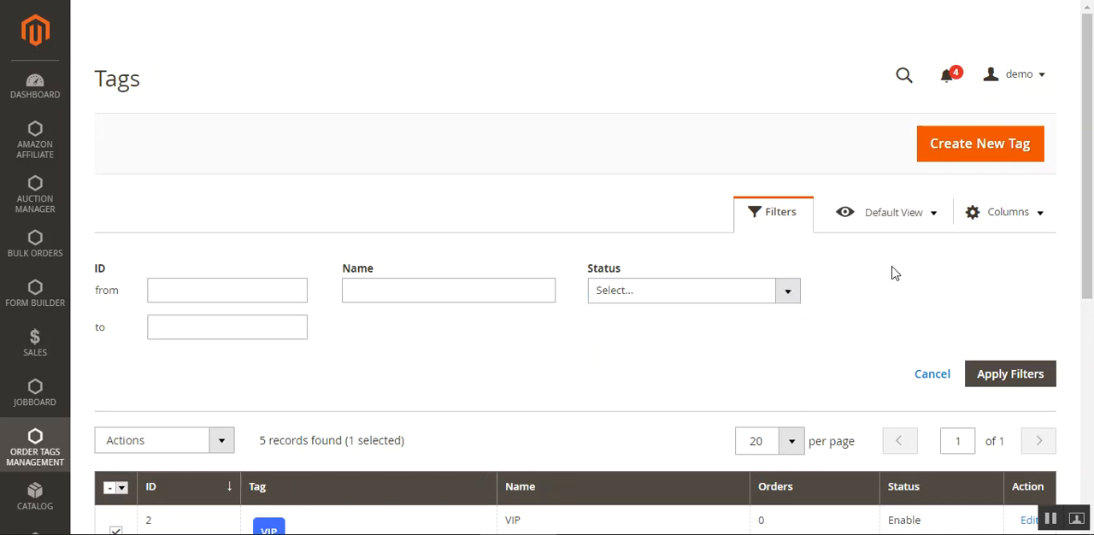
Start creating a new order tag and look over its Tag Information and Customize Tag fields
{"action": "left_click", "coordinate": [980, 158]}
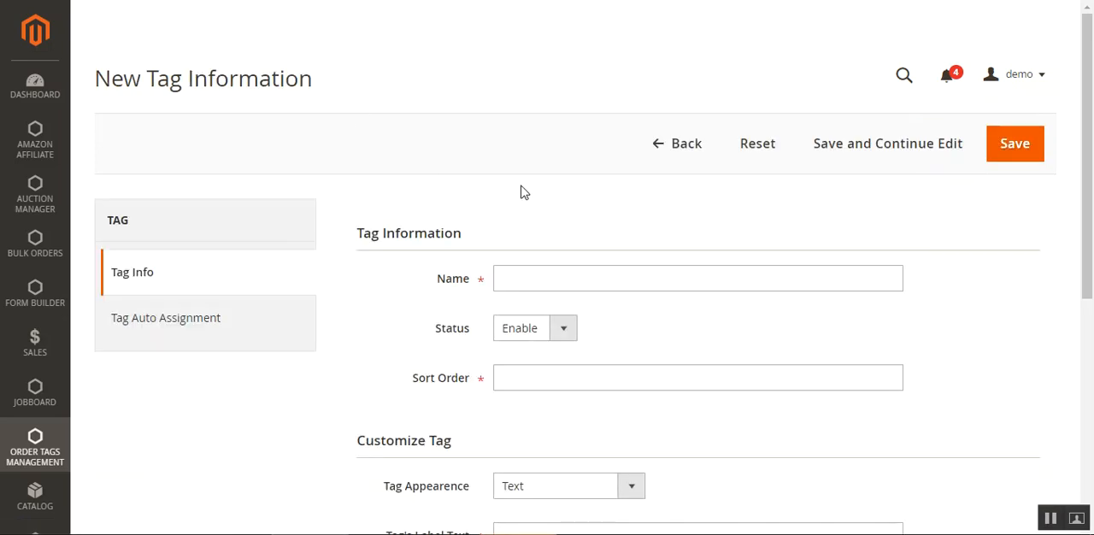
{"action": "left_click_drag", "start_coordinate": [1087, 147], "coordinate": [1087, 173]}
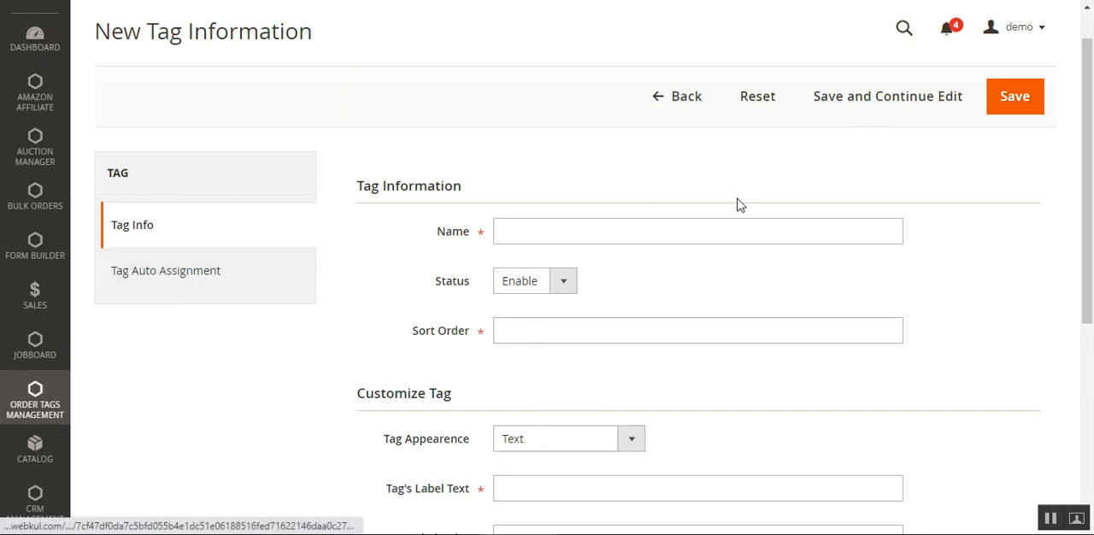
{"action": "left_click_drag", "start_coordinate": [1092, 123], "coordinate": [1092, 189]}
{"action": "left_click_drag", "start_coordinate": [367, 289], "coordinate": [454, 298]}
{"action": "left_click", "coordinate": [456, 297]}
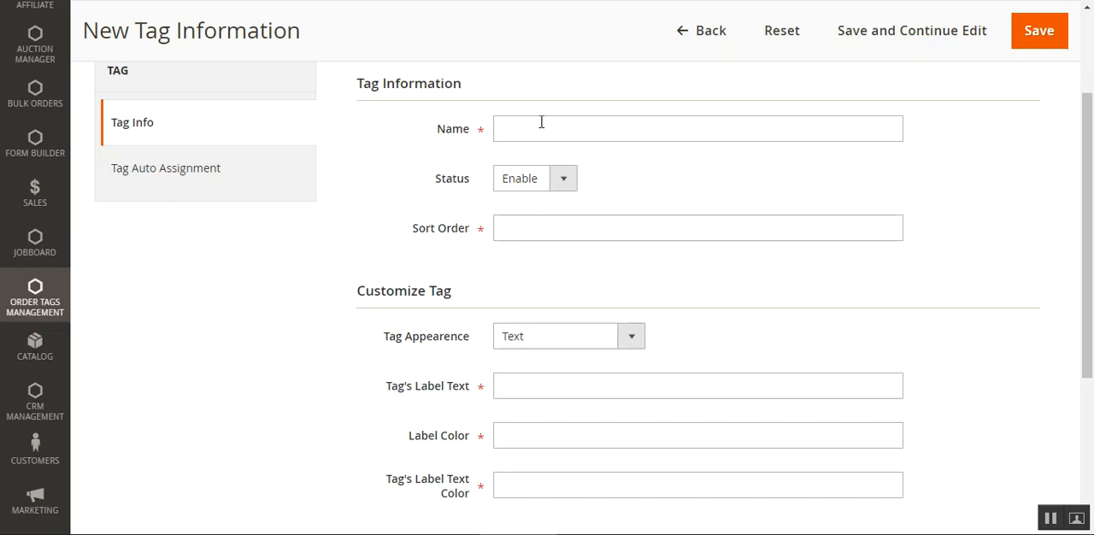
Check the new tag's Status and Tag Appearance choices, keeping Enable and Text
{"action": "left_click", "coordinate": [557, 185]}
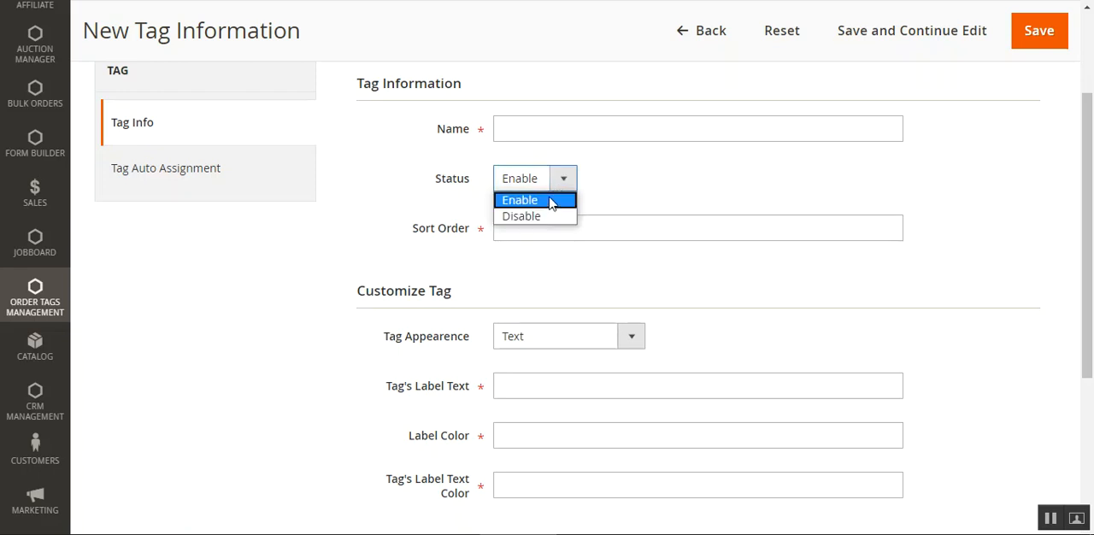
{"action": "left_click", "coordinate": [644, 186]}
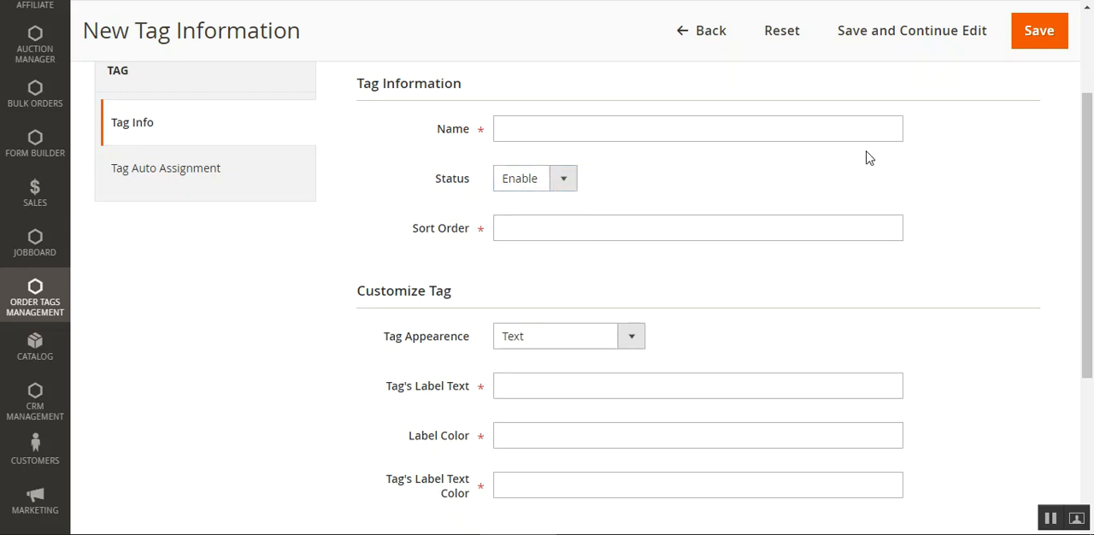
{"action": "left_click", "coordinate": [536, 229]}
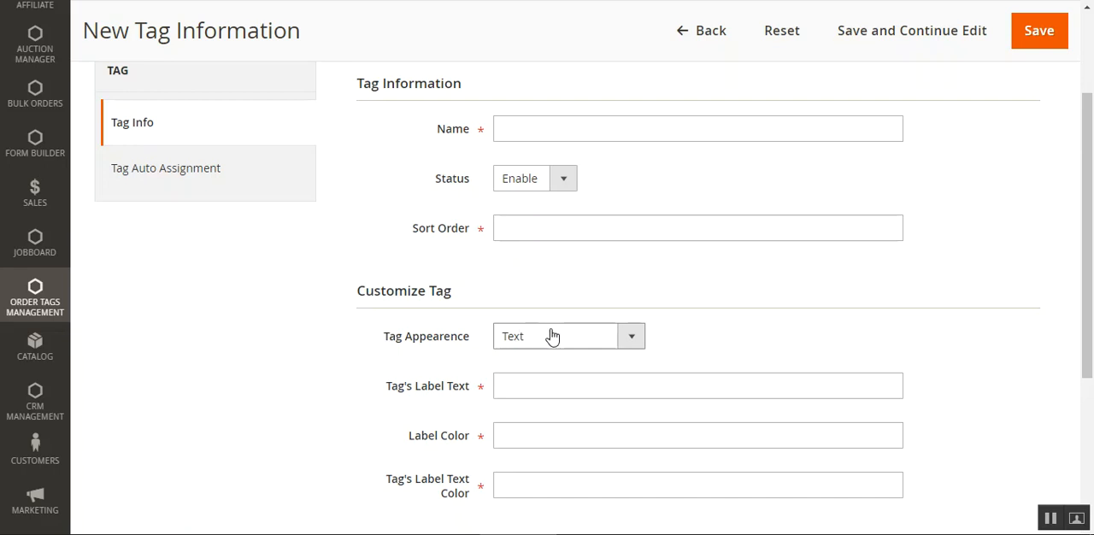
{"action": "left_click", "coordinate": [635, 342]}
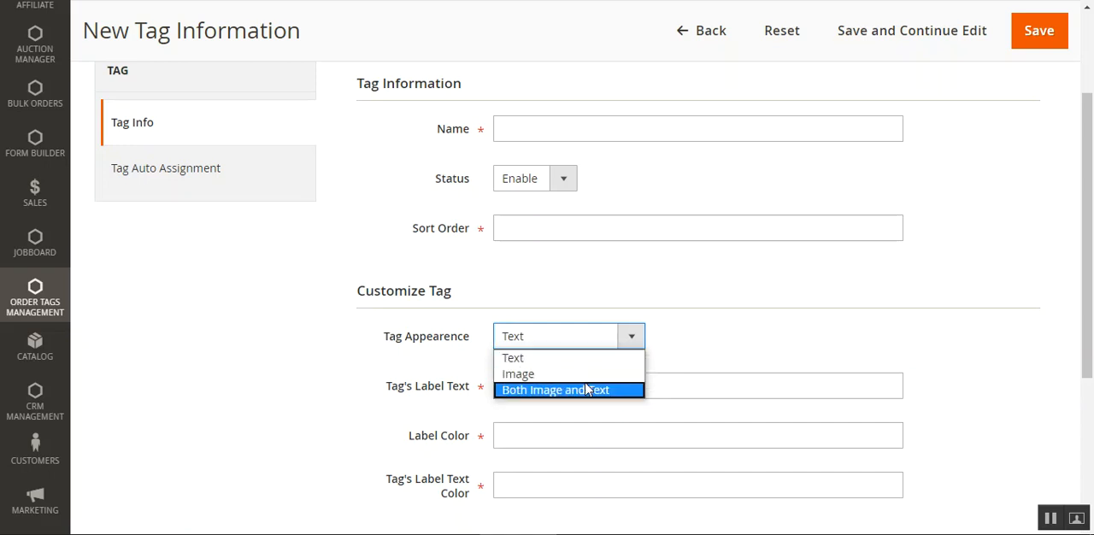
{"action": "left_click", "coordinate": [769, 336]}
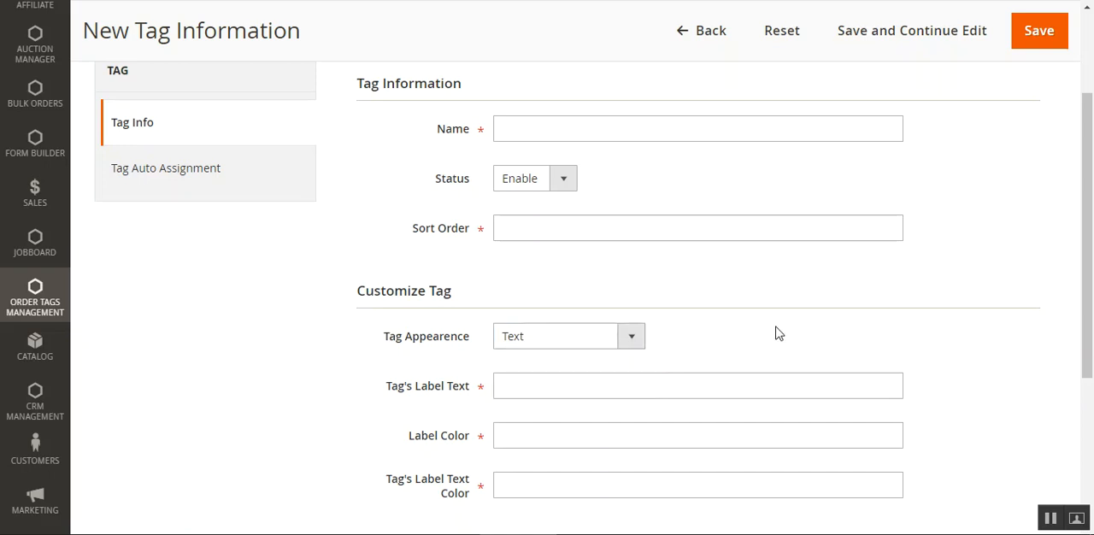
Examine the Tag's Label Text field and the Label Color picker without entering any values
{"action": "scroll", "coordinate": [1090, 321], "scroll_direction": "down", "scroll_amount": 1}
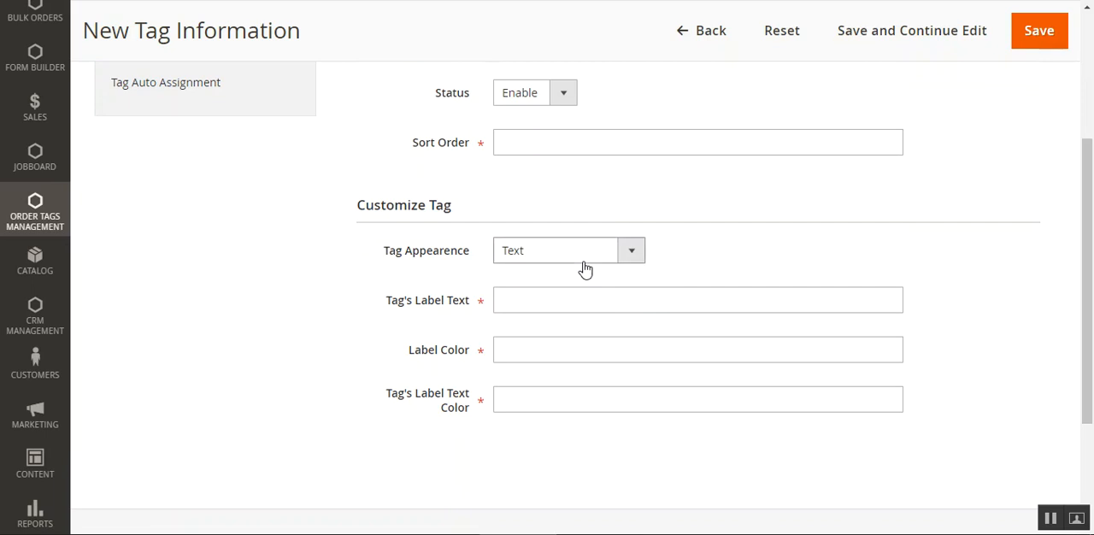
{"action": "left_click", "coordinate": [543, 297]}
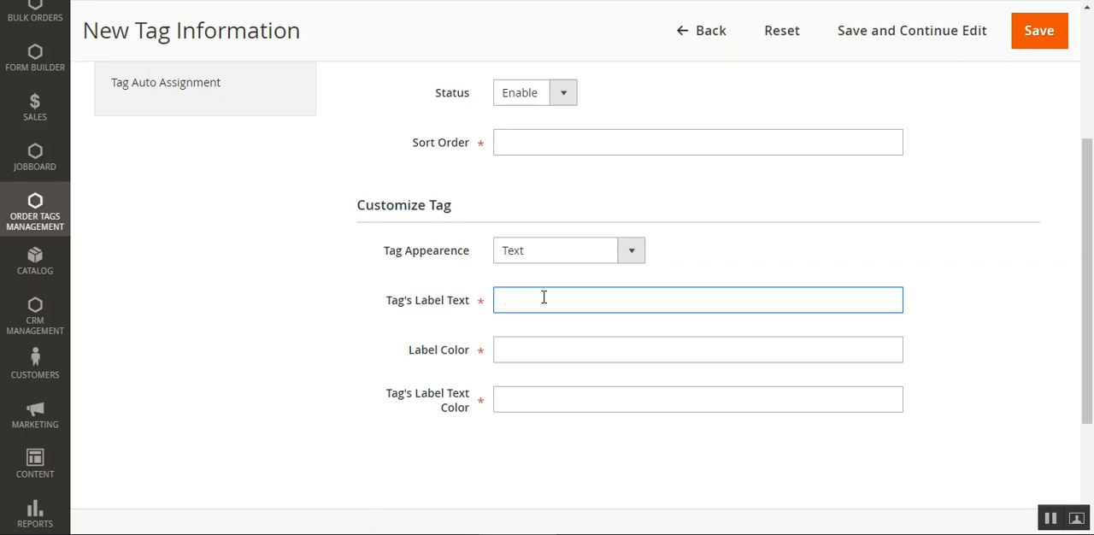
{"action": "left_click", "coordinate": [521, 348]}
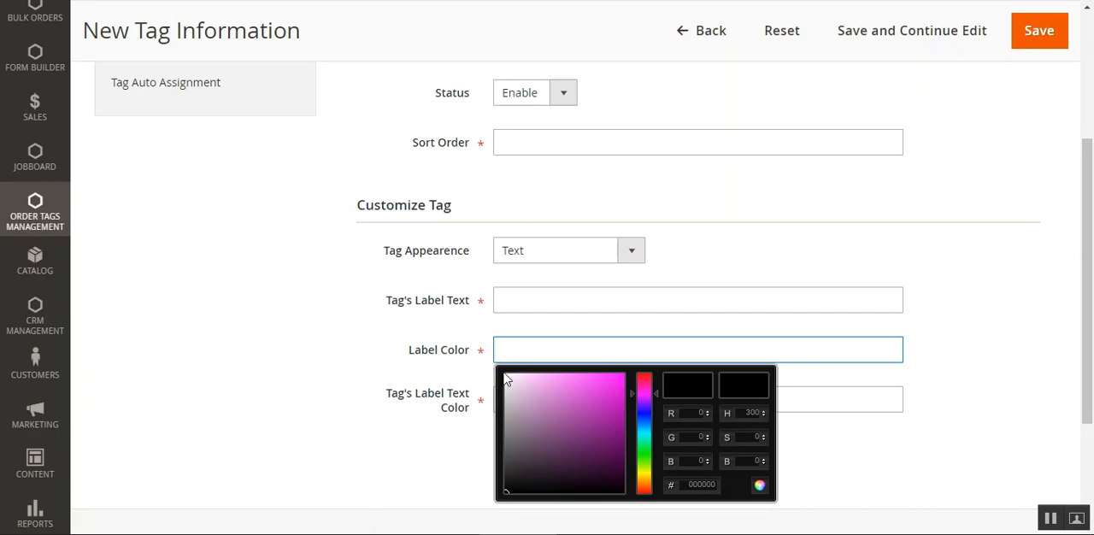
{"action": "left_click", "coordinate": [1021, 332]}
{"action": "scroll", "coordinate": [691, 327], "scroll_direction": "down", "scroll_amount": 2}
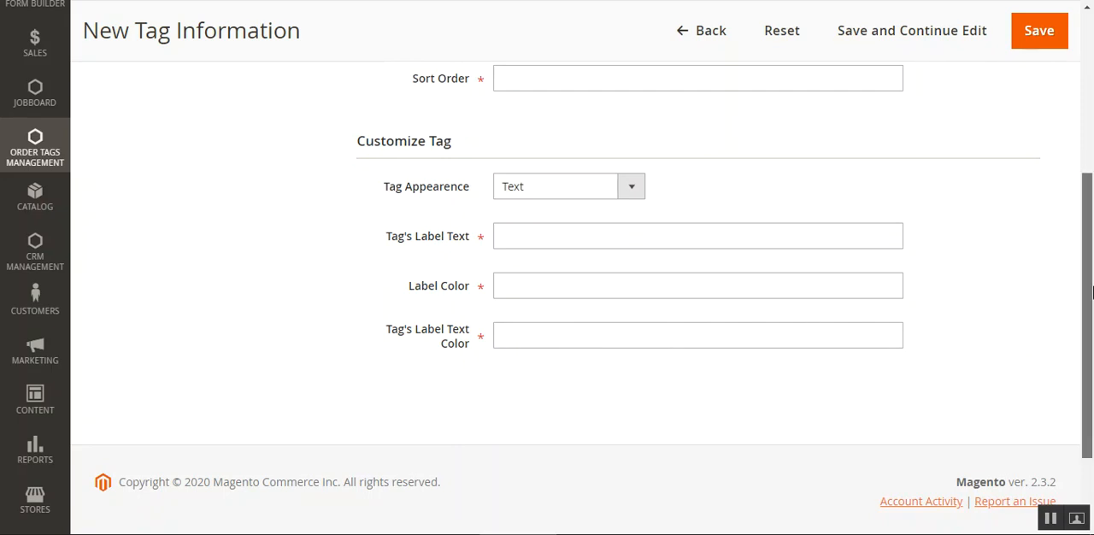
Set the Tag Appearance to Image, then to Both Image and Text, and examine the Label Image field
{"action": "scroll", "coordinate": [508, 363], "scroll_direction": "up", "scroll_amount": 1}
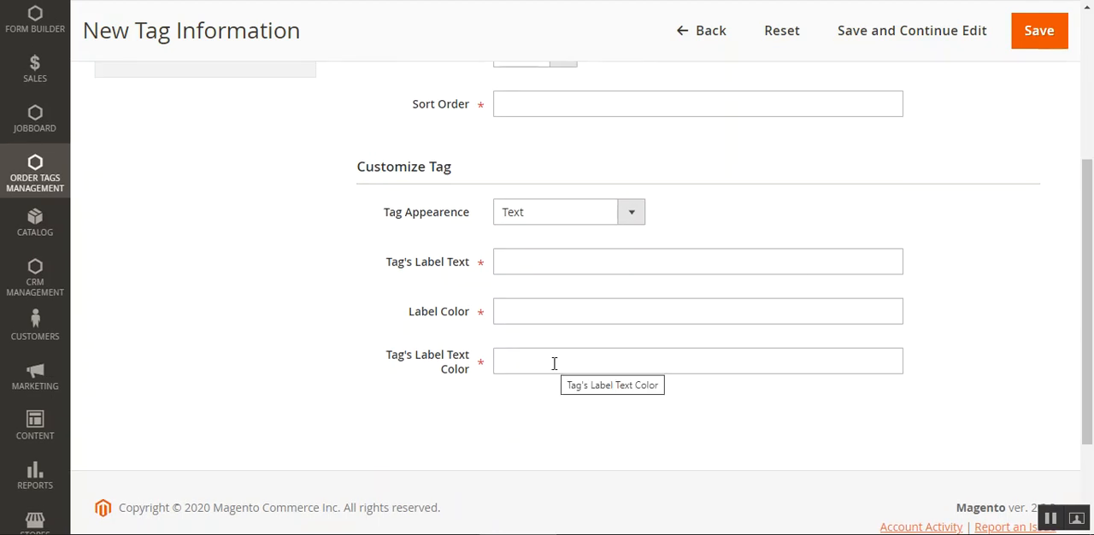
{"action": "left_click_drag", "start_coordinate": [1088, 349], "coordinate": [1093, 283]}
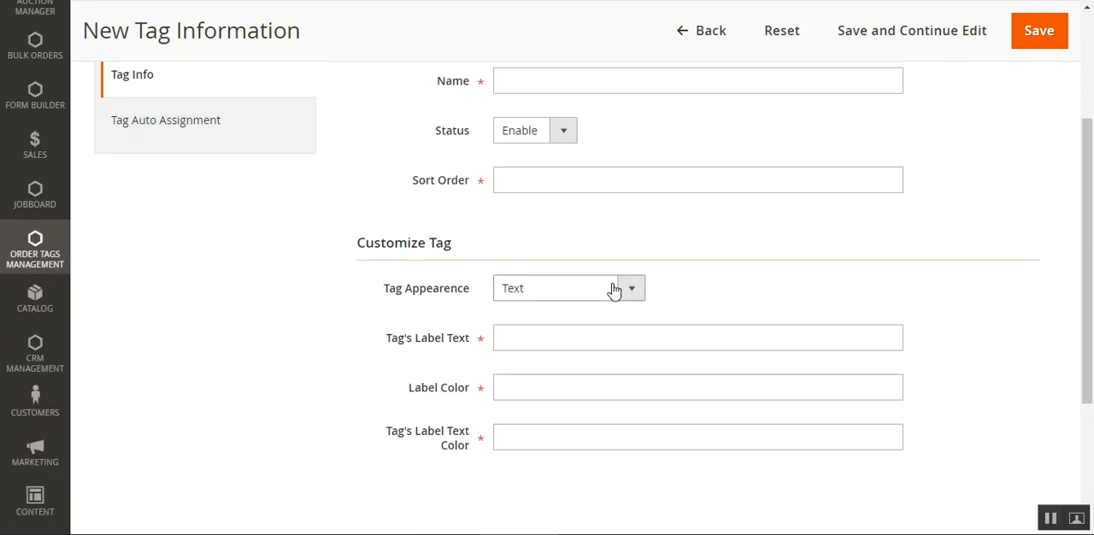
{"action": "left_click", "coordinate": [601, 297]}
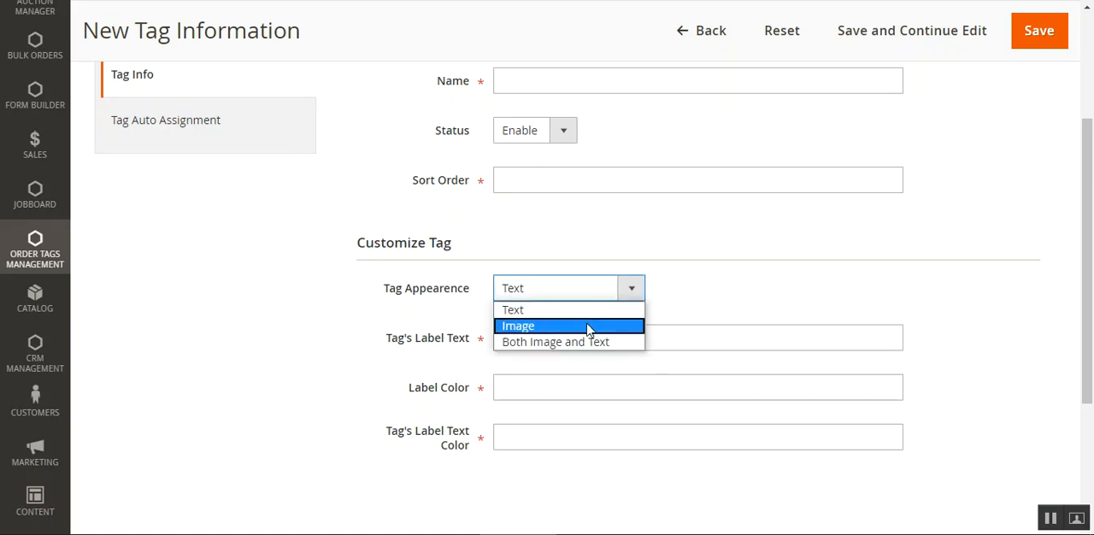
{"action": "left_click", "coordinate": [588, 328]}
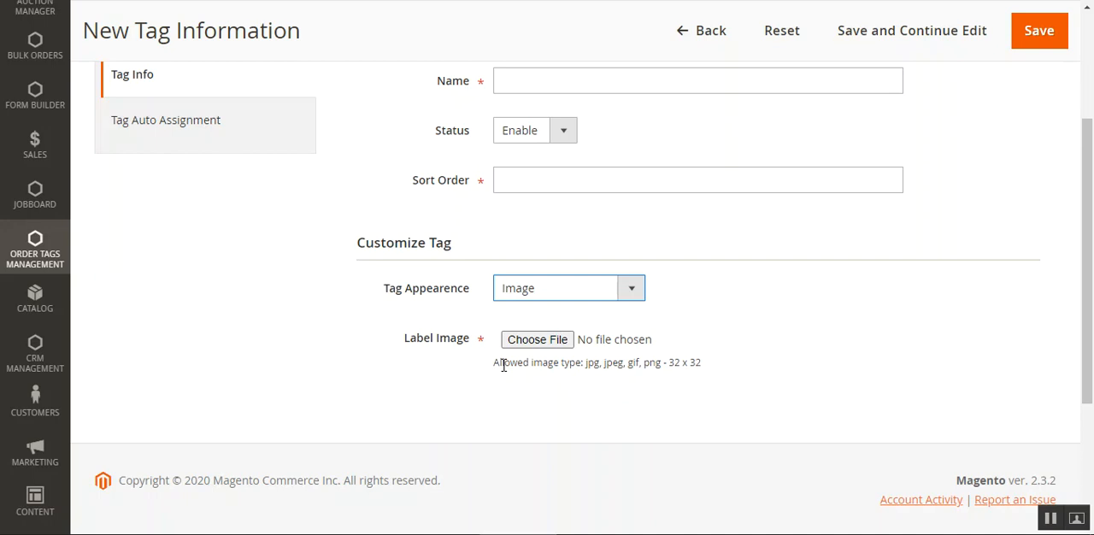
{"action": "left_click", "coordinate": [625, 293]}
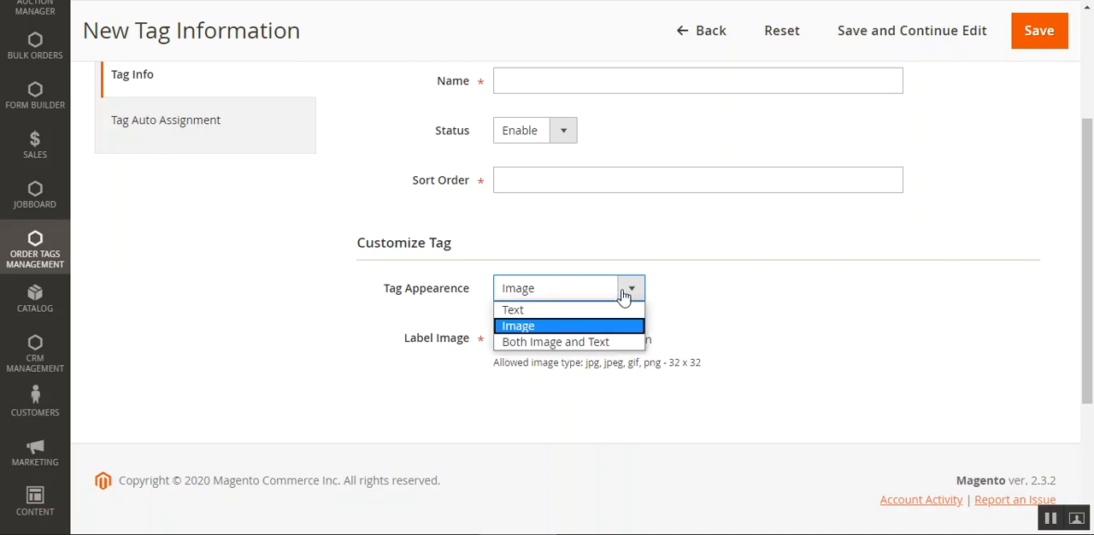
{"action": "left_click", "coordinate": [568, 346]}
{"action": "left_click_drag", "start_coordinate": [1092, 274], "coordinate": [1092, 335]}
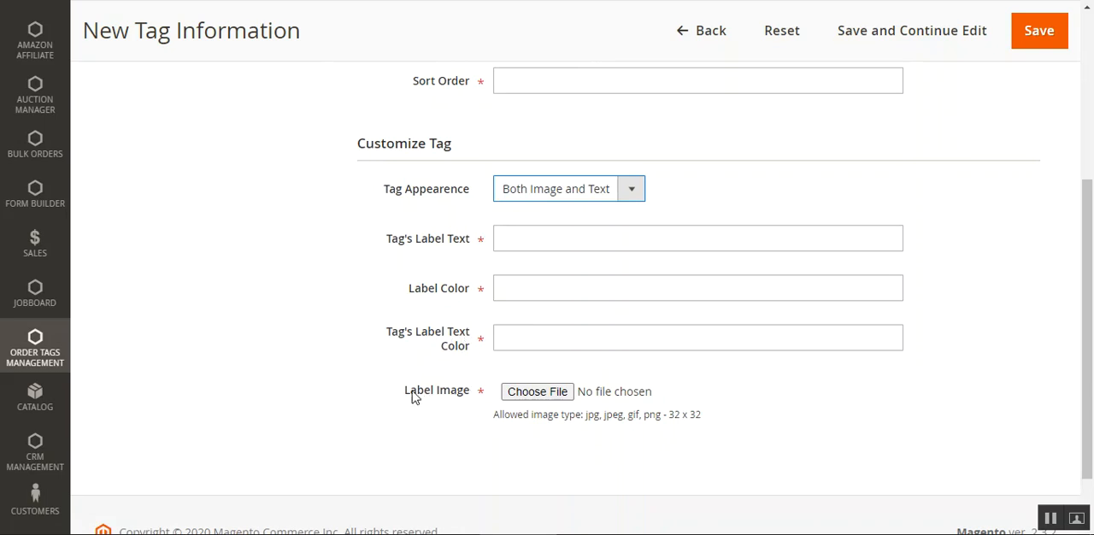
{"action": "left_click_drag", "start_coordinate": [411, 398], "coordinate": [468, 403]}
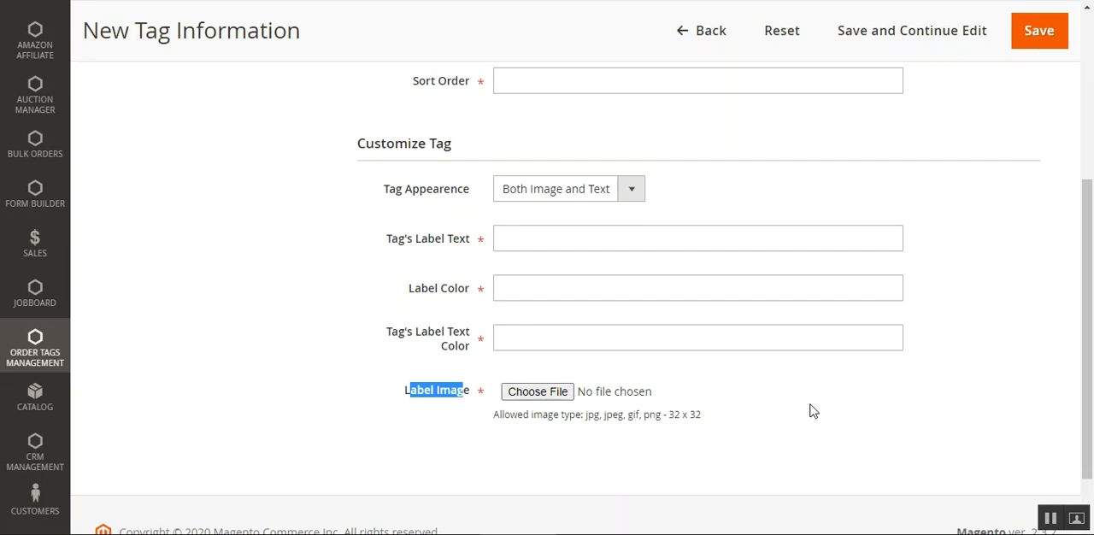
Switch the Tag Appearance to Text, Image and back to Both Image and Text to compare their fields
{"action": "left_click", "coordinate": [628, 193]}
{"action": "left_click", "coordinate": [572, 215]}
{"action": "left_click", "coordinate": [635, 191]}
{"action": "left_click", "coordinate": [599, 229]}
{"action": "left_click", "coordinate": [633, 269]}
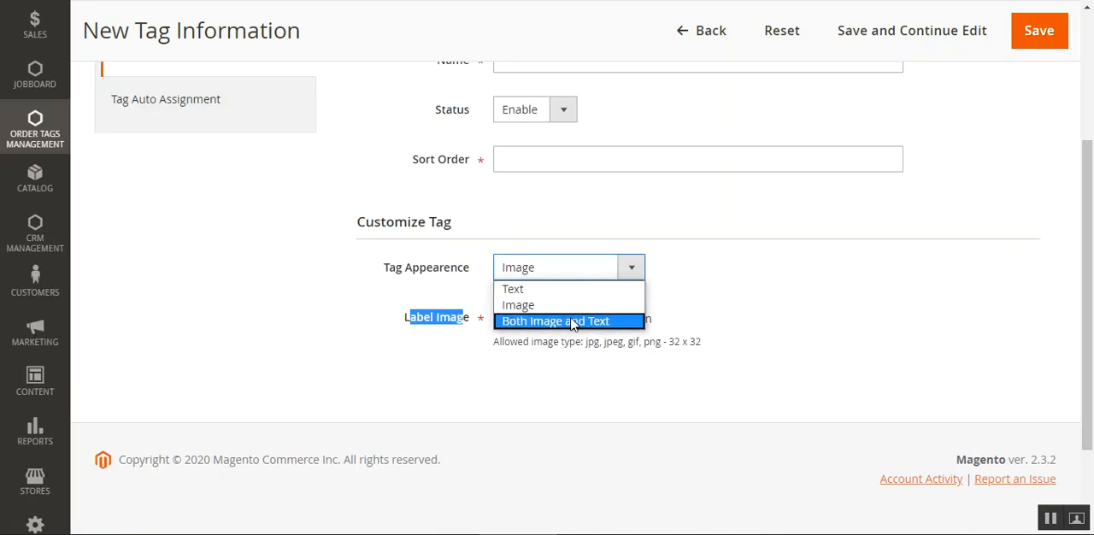
{"action": "left_click", "coordinate": [568, 321]}
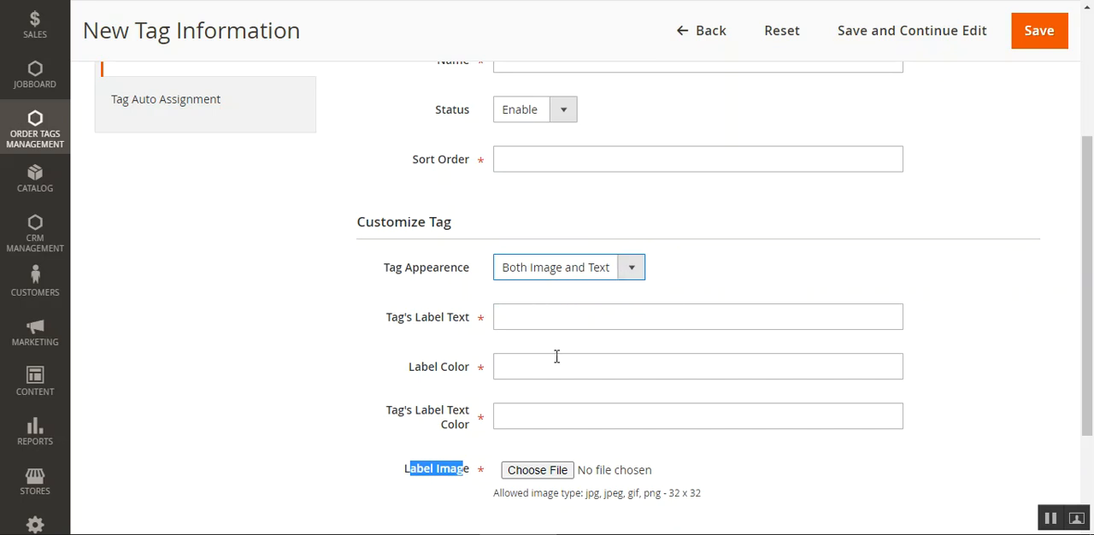
{"action": "left_click_drag", "start_coordinate": [1089, 339], "coordinate": [1091, 299]}
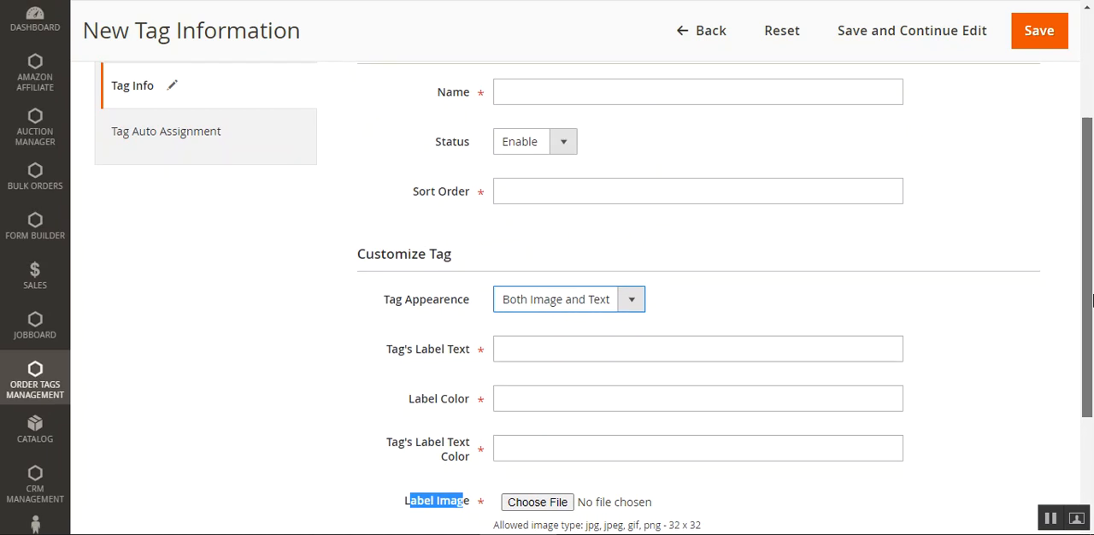
Set Enable Auto Assignment to Yes in the new tag's auto assignment settings and view the conditions area
{"action": "left_click", "coordinate": [174, 130]}
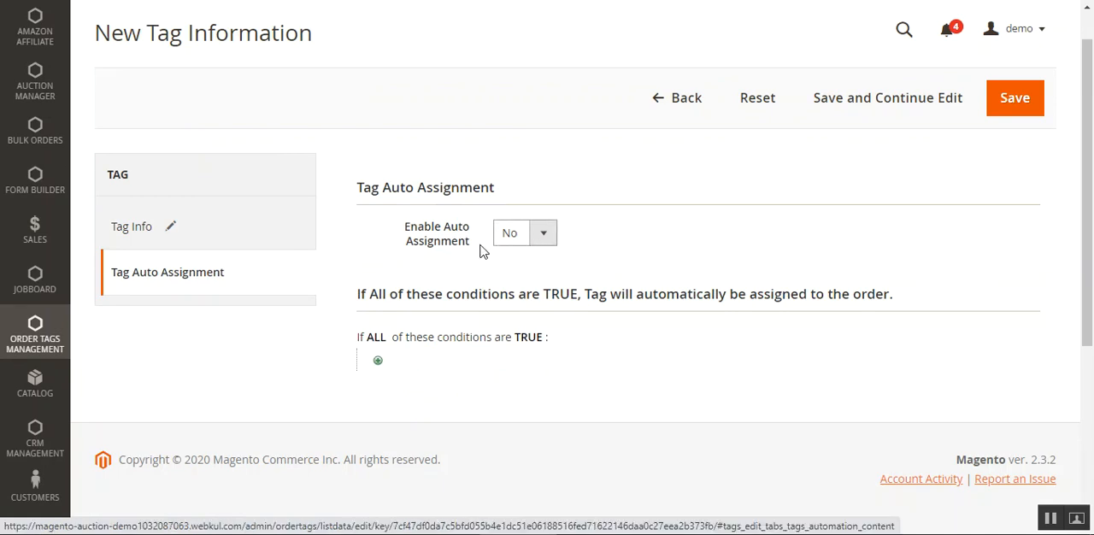
{"action": "left_click", "coordinate": [532, 240]}
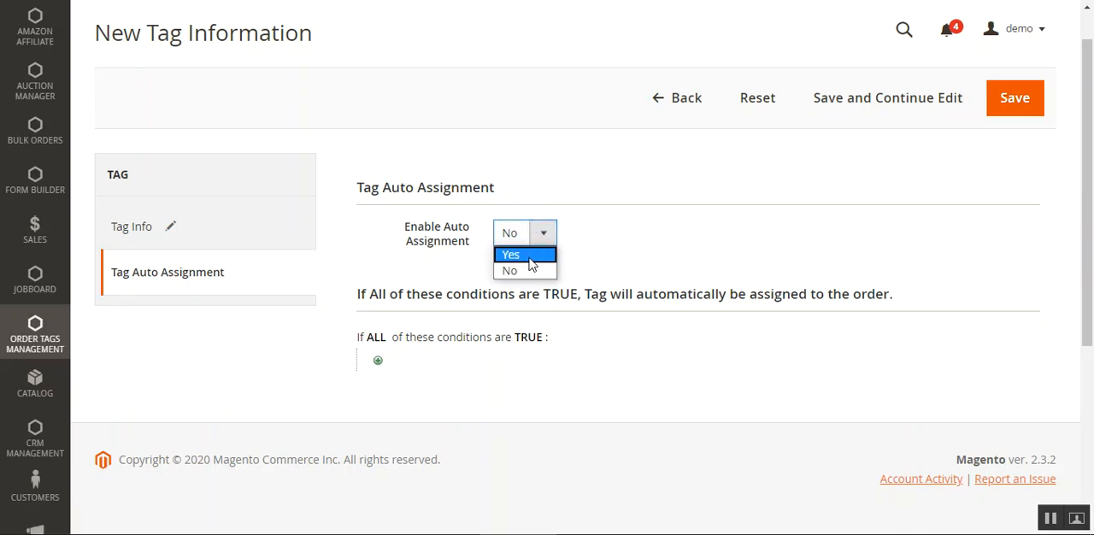
{"action": "left_click", "coordinate": [530, 256]}
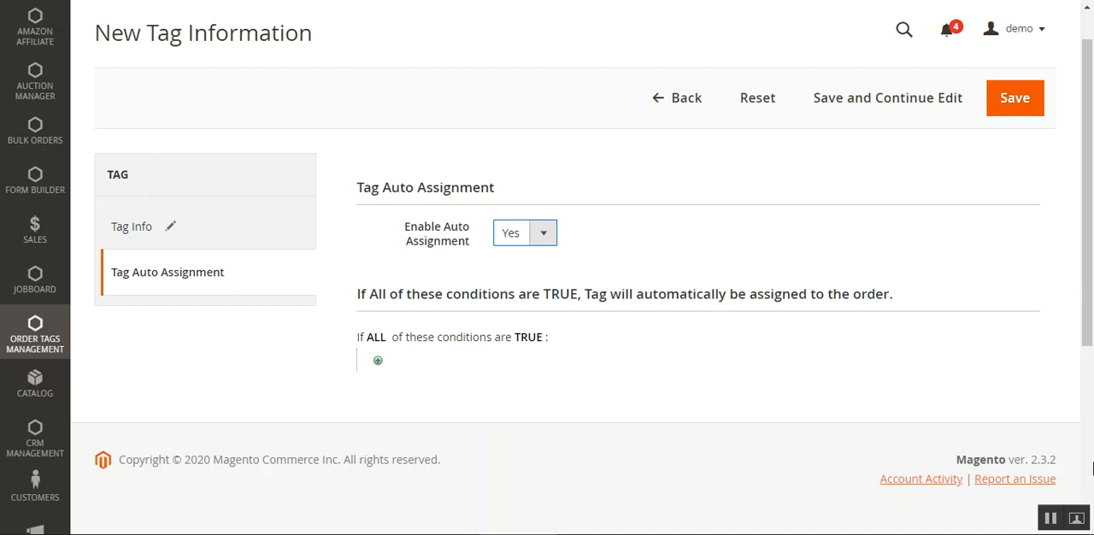
{"action": "left_click", "coordinate": [1051, 522]}
{"action": "left_click_drag", "start_coordinate": [1088, 289], "coordinate": [1090, 332]}
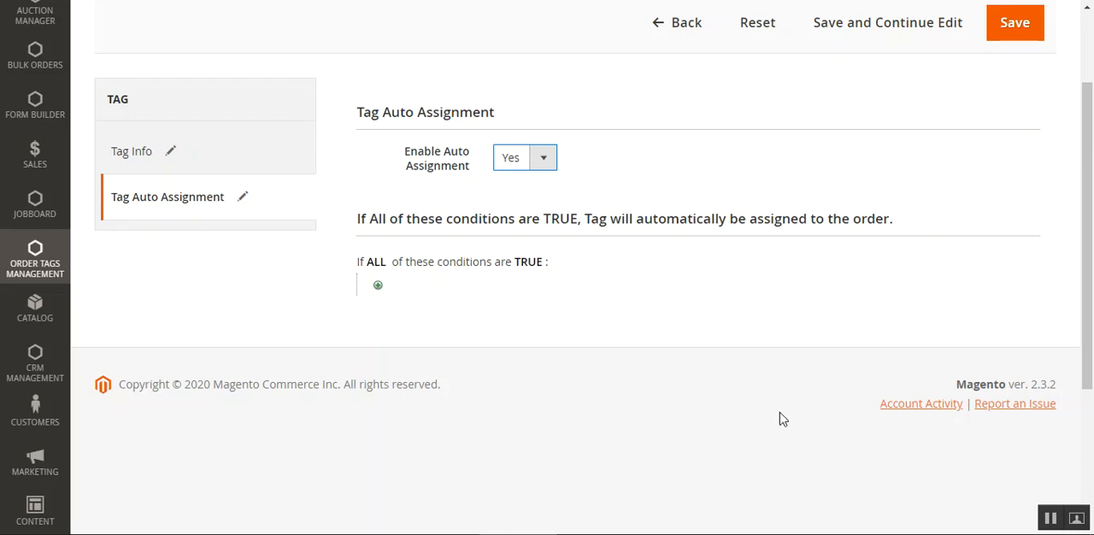
Leave the new tag form without saving and open the sales orders list
{"action": "scroll", "coordinate": [212, 288], "scroll_direction": "up", "scroll_amount": 3}
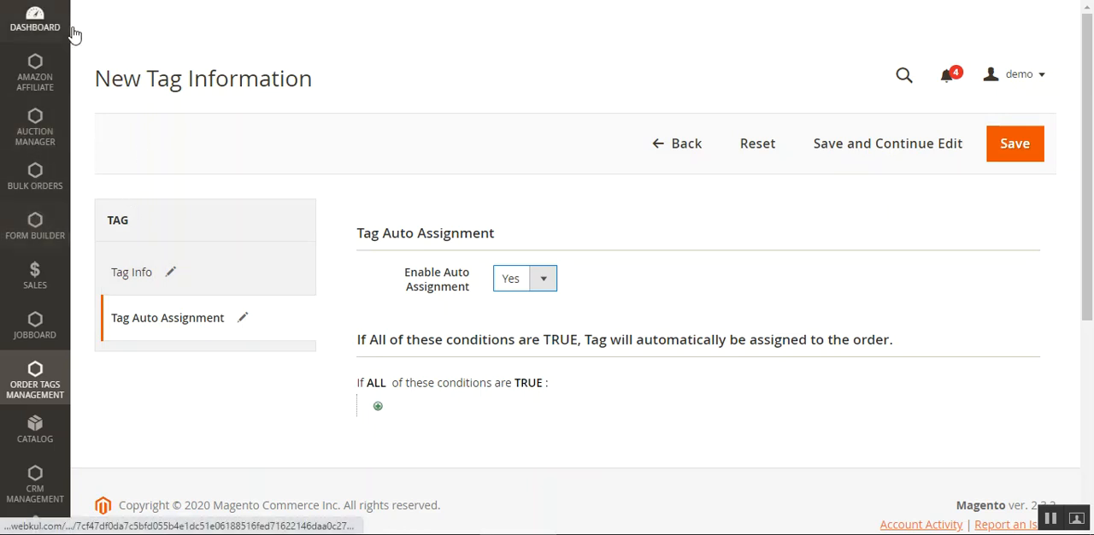
{"action": "left_click", "coordinate": [245, 137]}
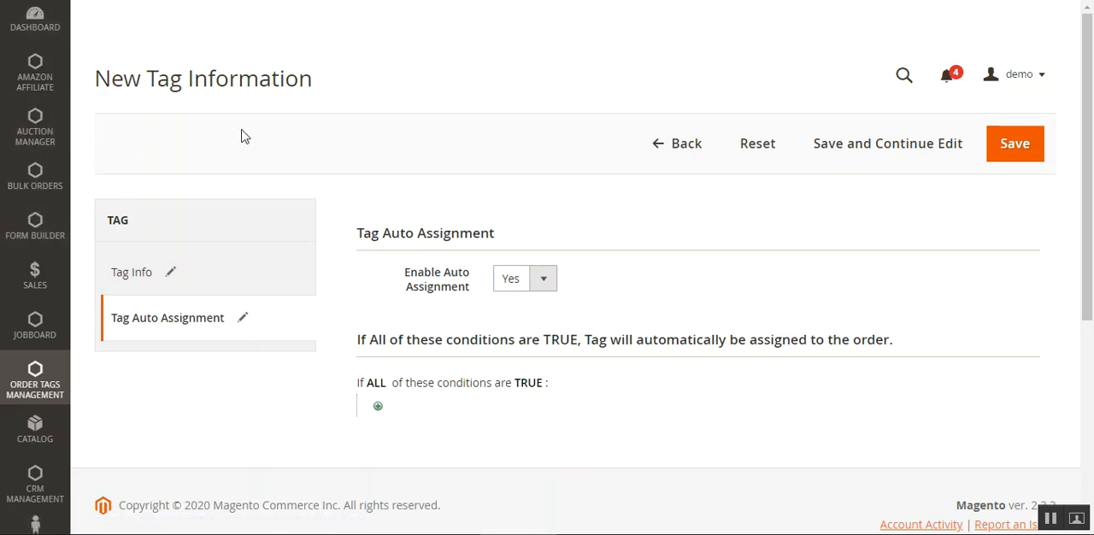
{"action": "scroll", "coordinate": [241, 137], "scroll_direction": "down", "scroll_amount": 4}
{"action": "scroll", "coordinate": [241, 137], "scroll_direction": "up", "scroll_amount": 2}
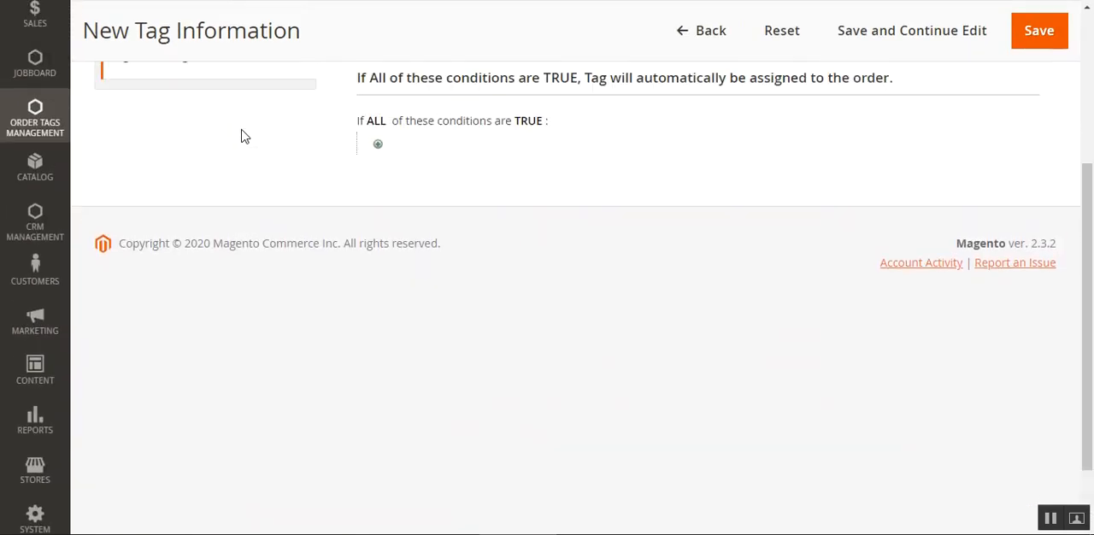
{"action": "left_click", "coordinate": [20, 146]}
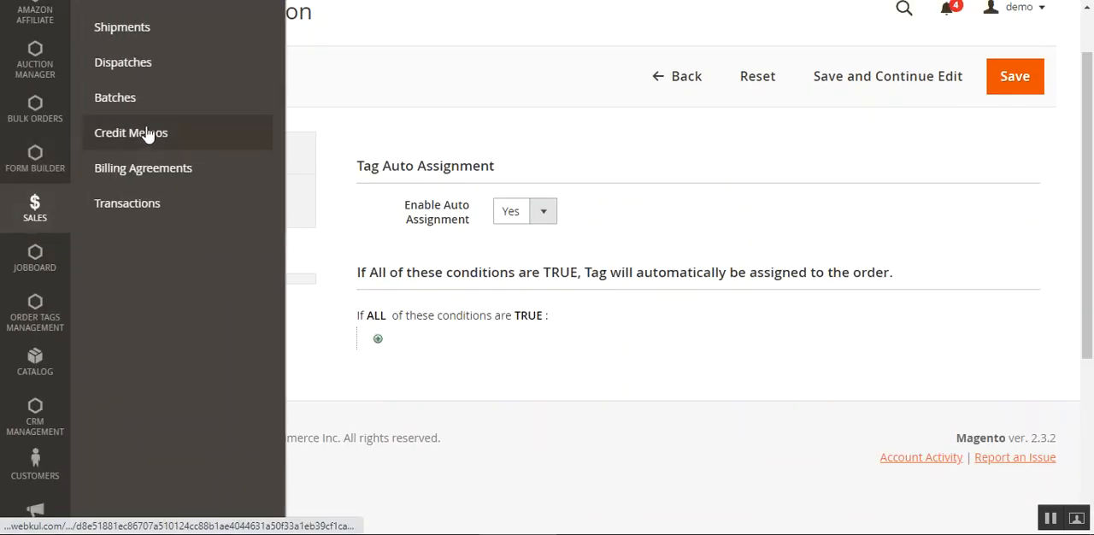
{"action": "scroll", "coordinate": [164, 199], "scroll_direction": "up", "scroll_amount": 1}
{"action": "left_click", "coordinate": [137, 36]}
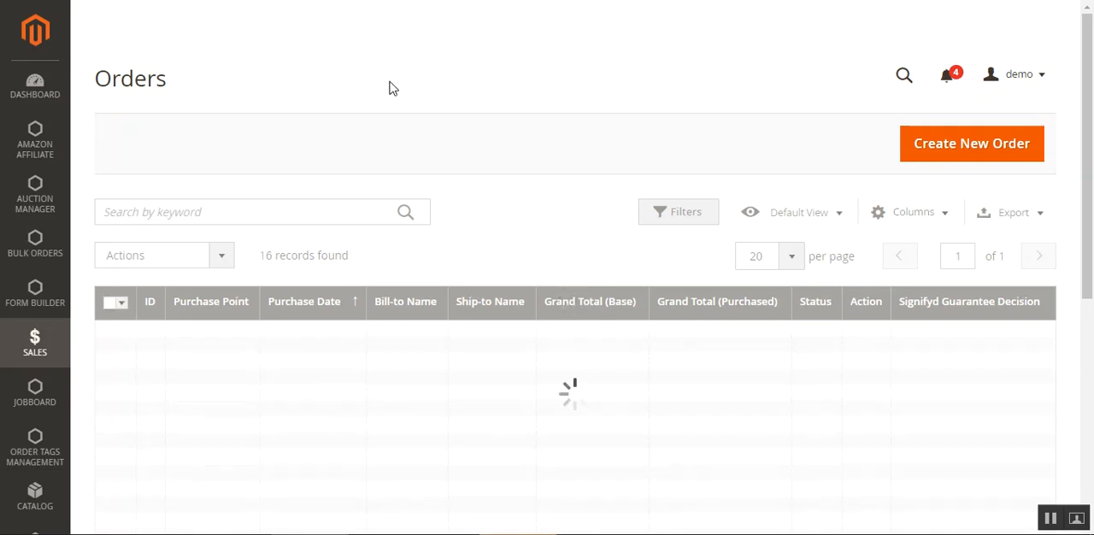
{"action": "left_click_drag", "start_coordinate": [1088, 142], "coordinate": [1092, 80]}
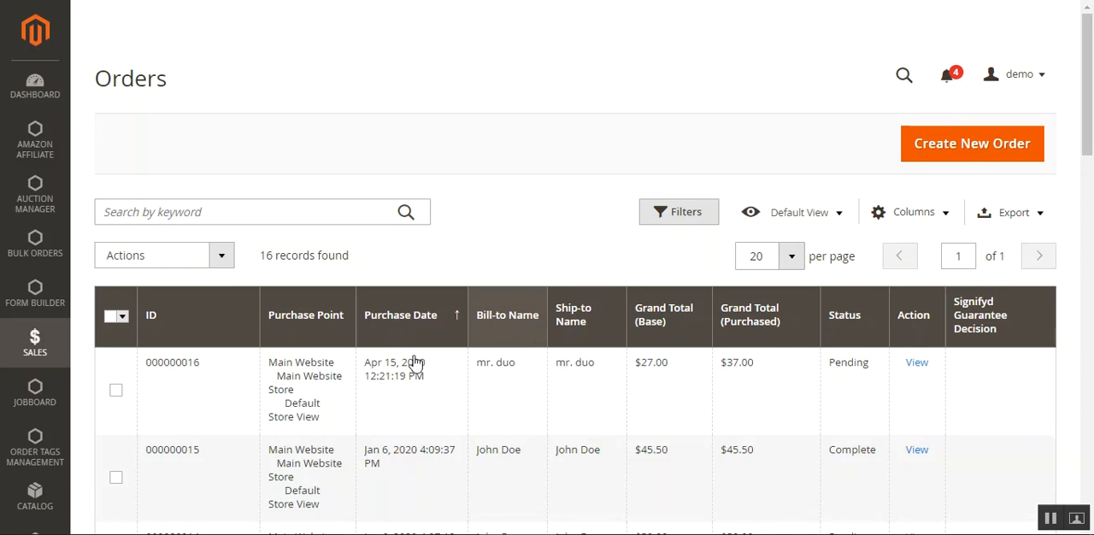
View the bulk actions available for orders, including Assign Tag, without applying any
{"action": "left_click", "coordinate": [222, 259]}
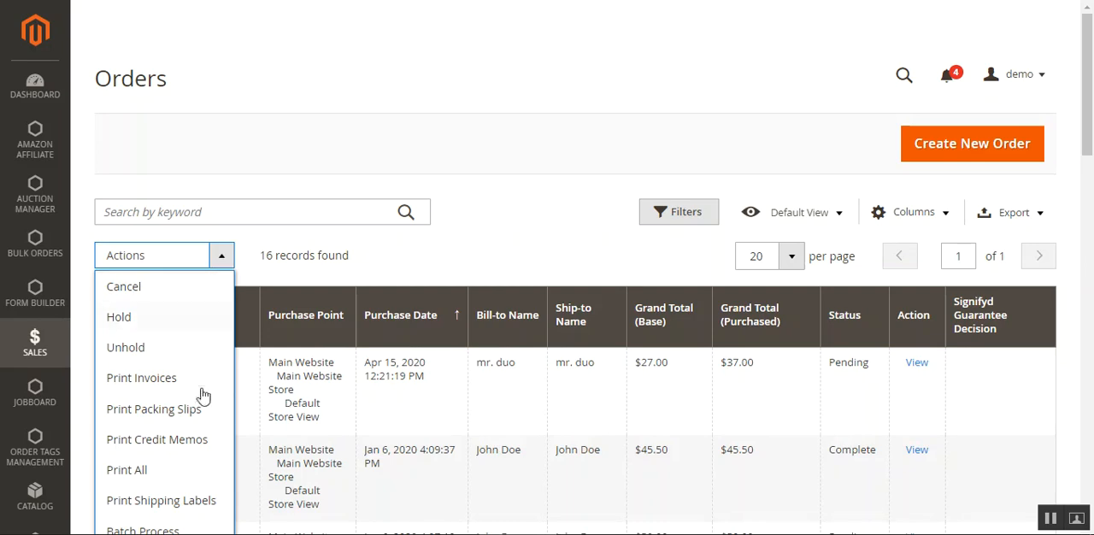
{"action": "scroll", "coordinate": [202, 404], "scroll_direction": "down", "scroll_amount": 2}
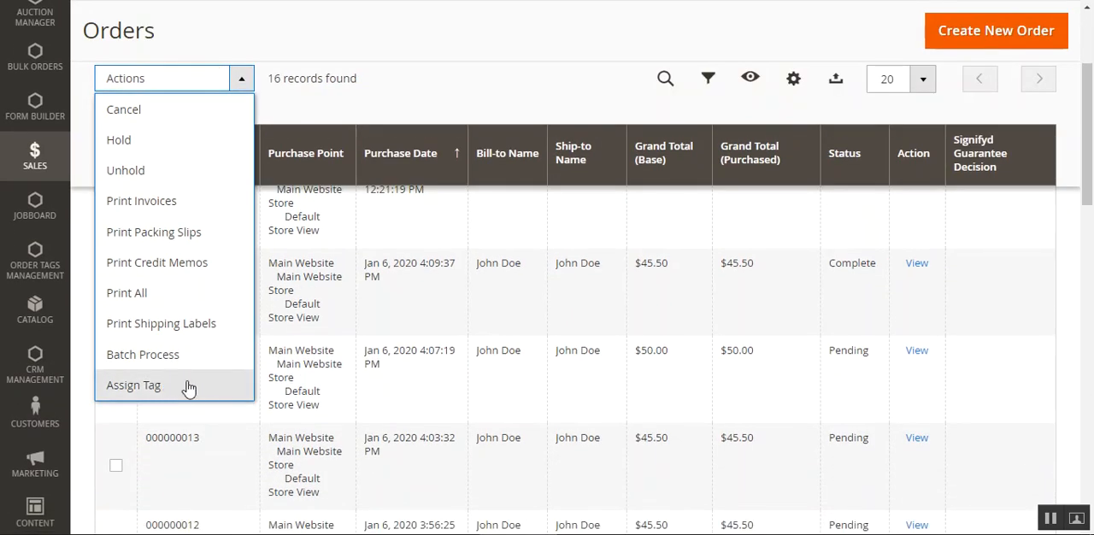
{"action": "left_click", "coordinate": [468, 114]}
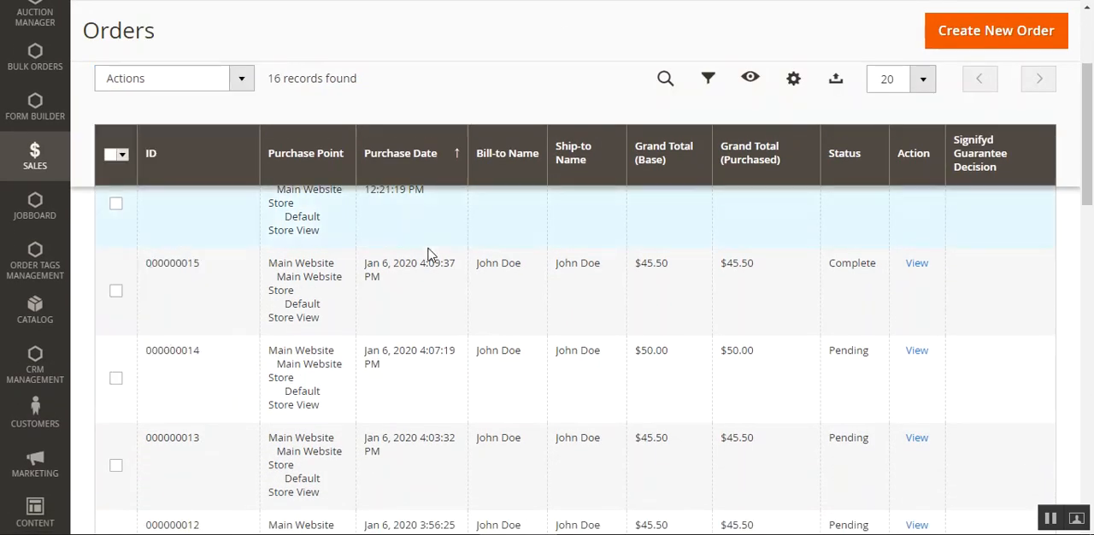
{"action": "scroll", "coordinate": [427, 251], "scroll_direction": "up", "scroll_amount": 3}
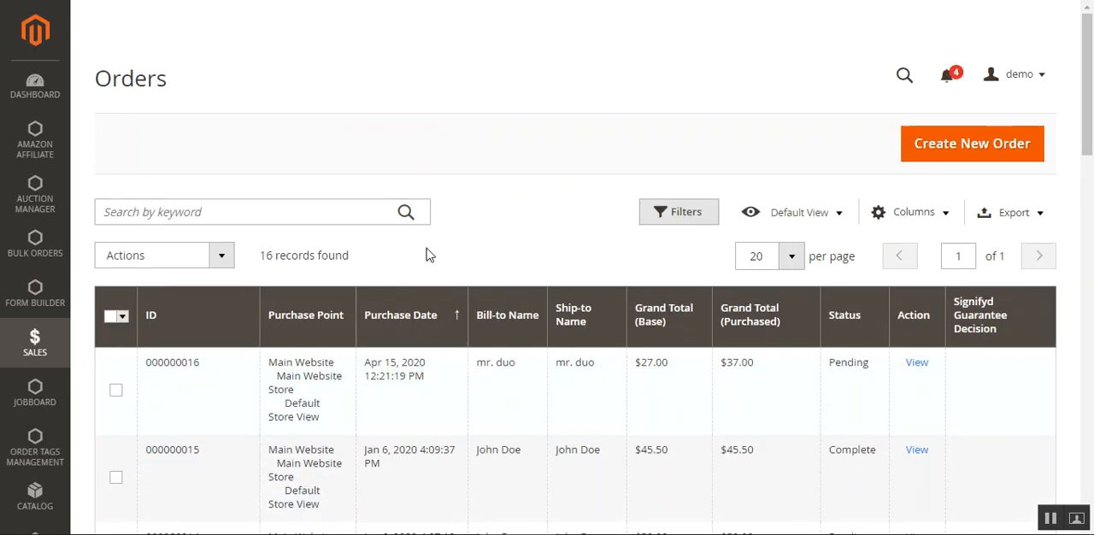
Select the most recent order, dated Apr 15, 2020, and start the Assign Tag action for it
{"action": "left_click", "coordinate": [117, 392]}
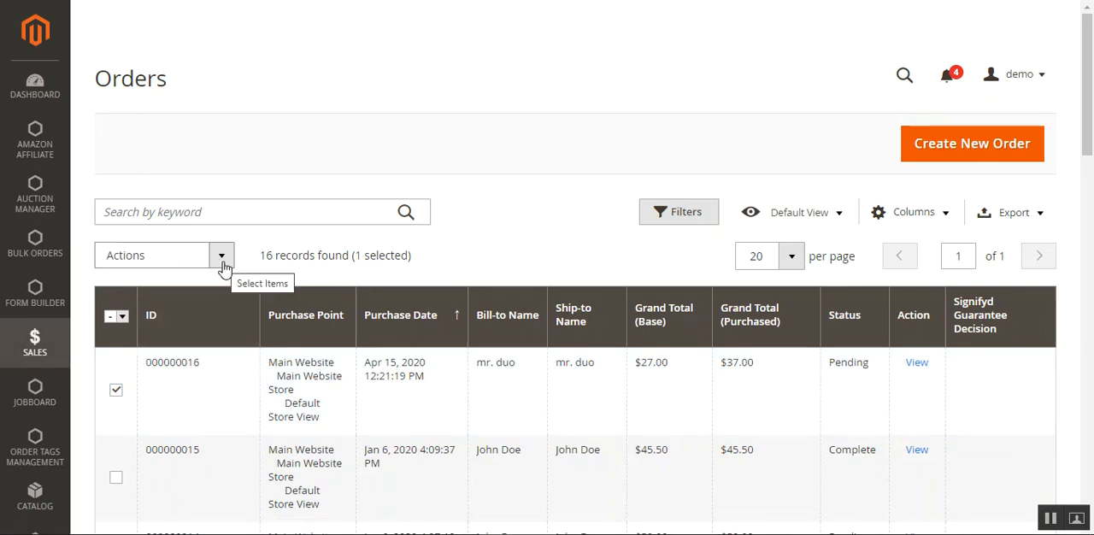
{"action": "left_click", "coordinate": [35, 346]}
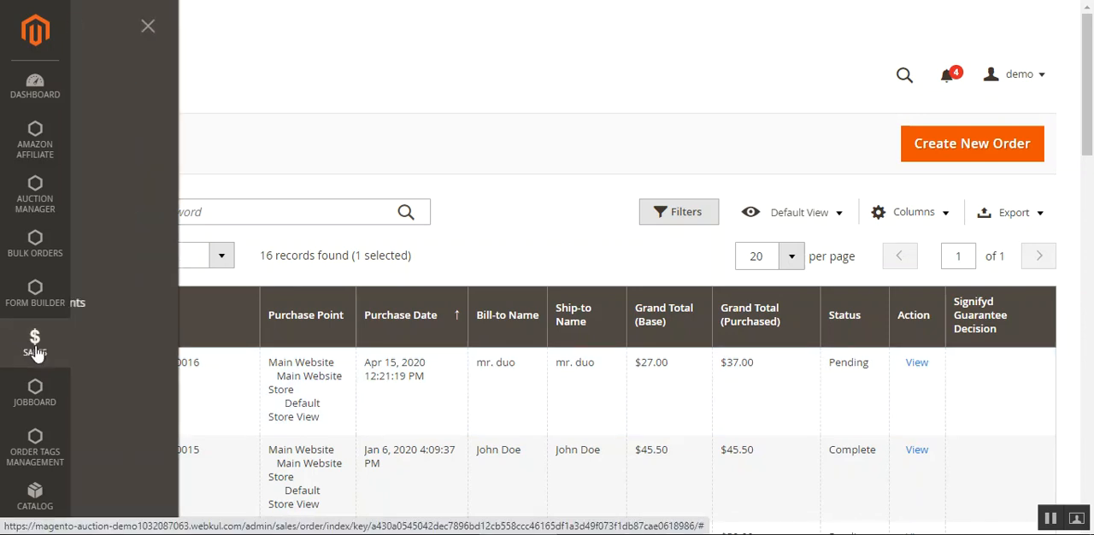
{"action": "left_click", "coordinate": [386, 190]}
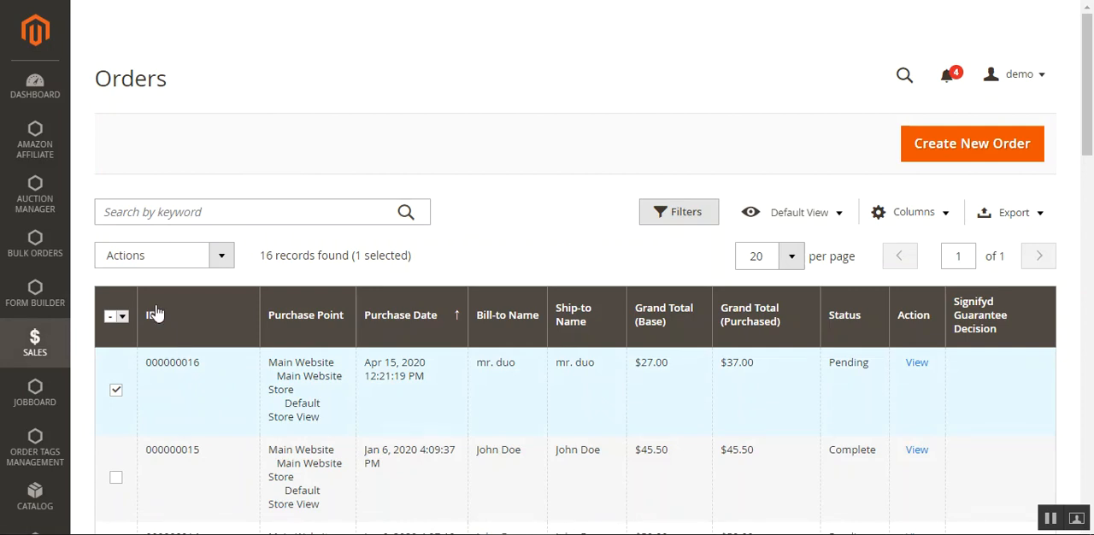
{"action": "left_click", "coordinate": [219, 256]}
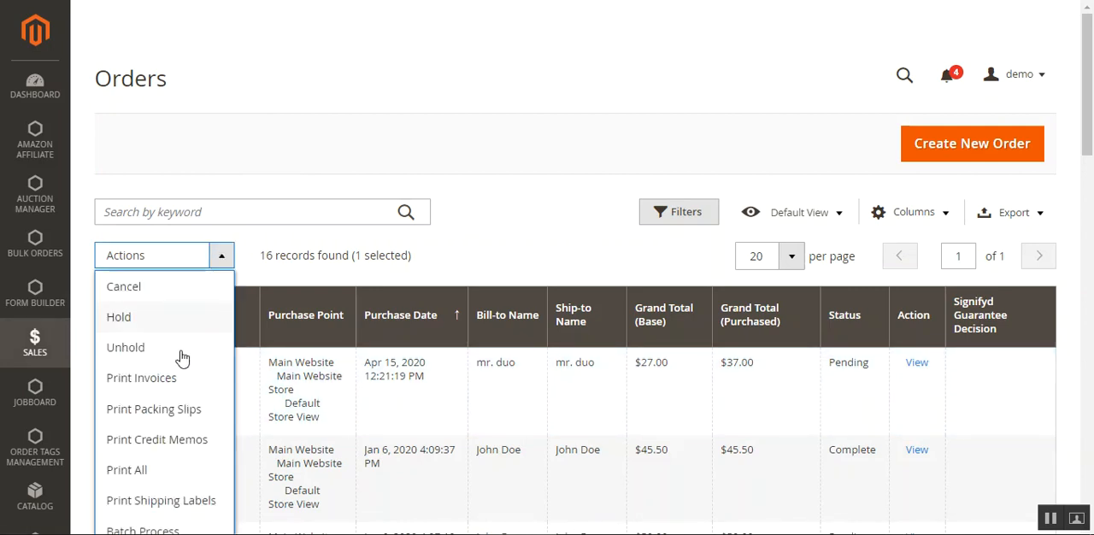
{"action": "scroll", "coordinate": [178, 373], "scroll_direction": "down", "scroll_amount": 2}
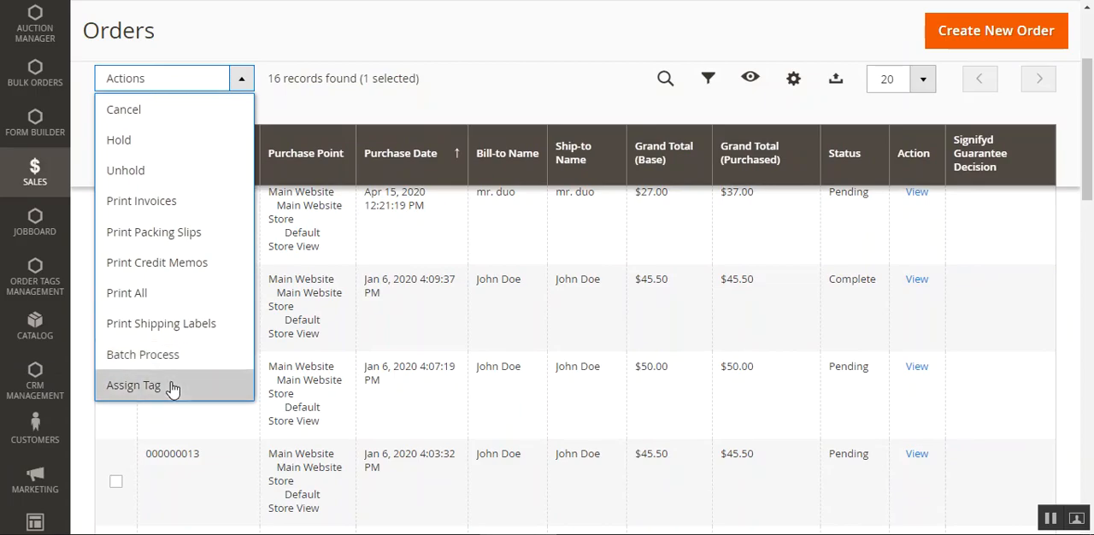
{"action": "left_click", "coordinate": [172, 388]}
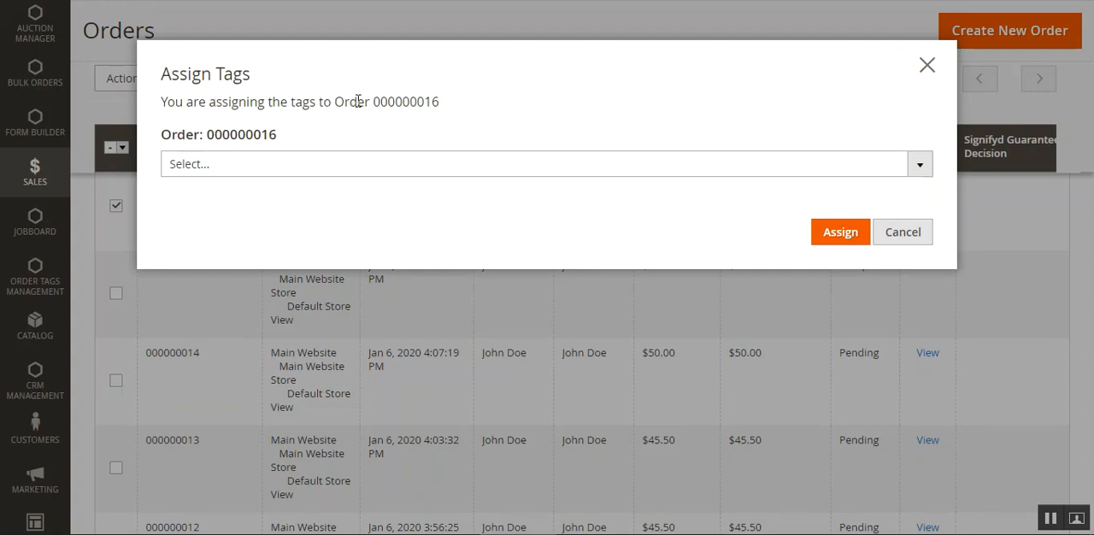
Assign the VIP, Heavy shippment, bulk order and Urgent tags to the selected order and view its labels in the list
{"action": "left_click", "coordinate": [921, 169]}
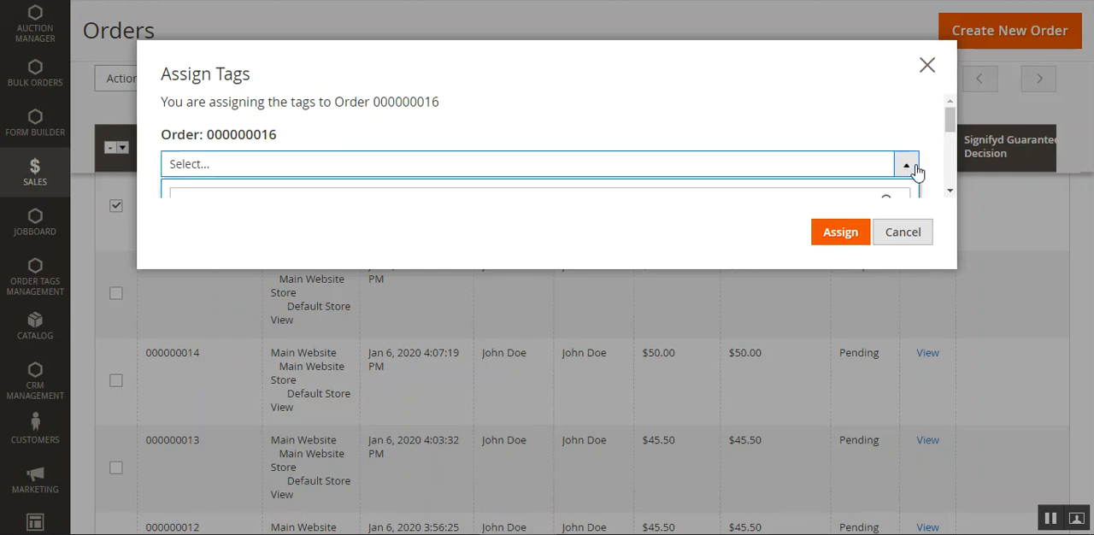
{"action": "scroll", "coordinate": [917, 172], "scroll_direction": "down", "scroll_amount": 2}
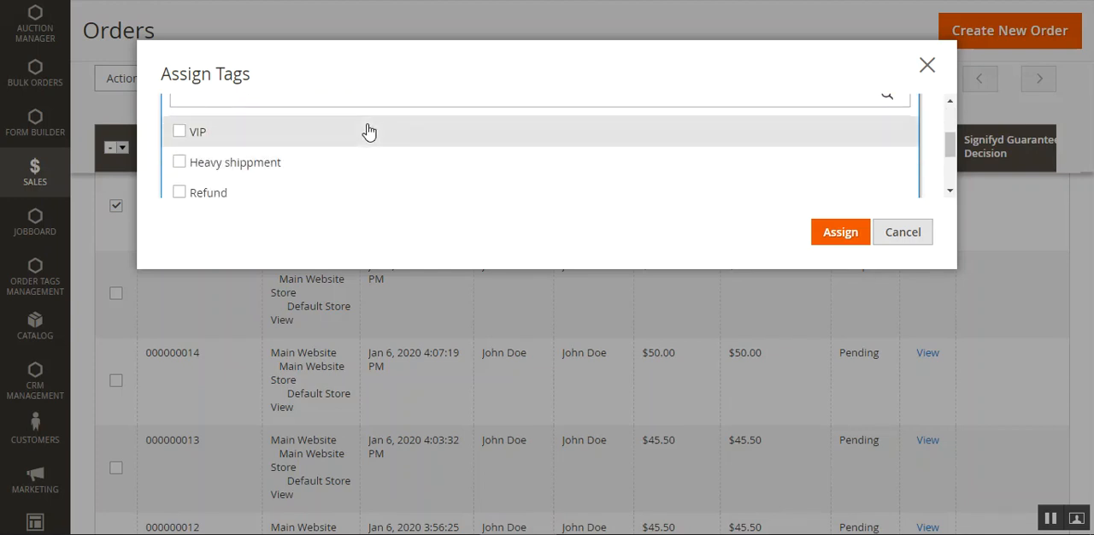
{"action": "left_click", "coordinate": [180, 133]}
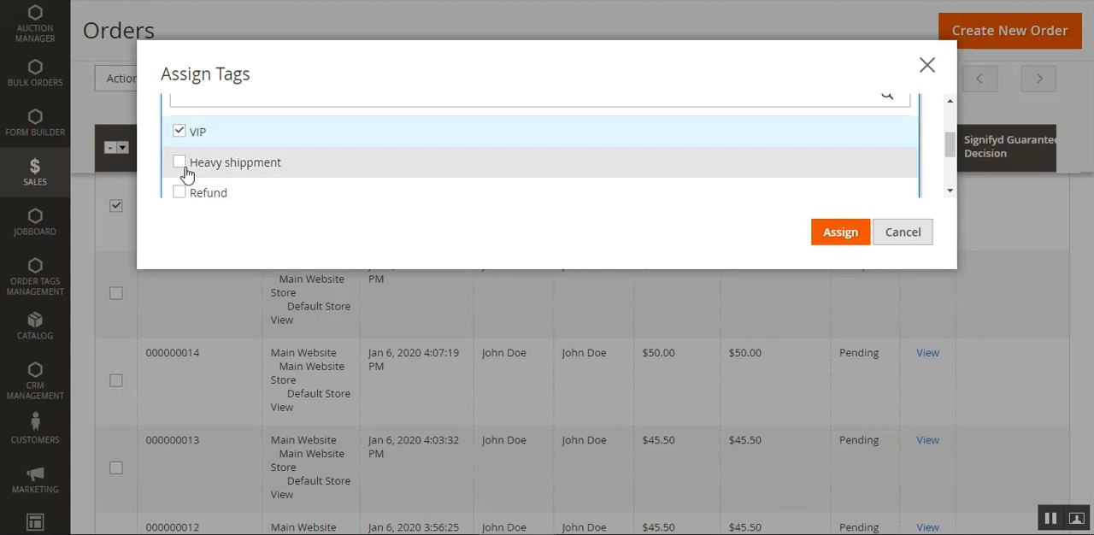
{"action": "scroll", "coordinate": [183, 170], "scroll_direction": "down", "scroll_amount": 2}
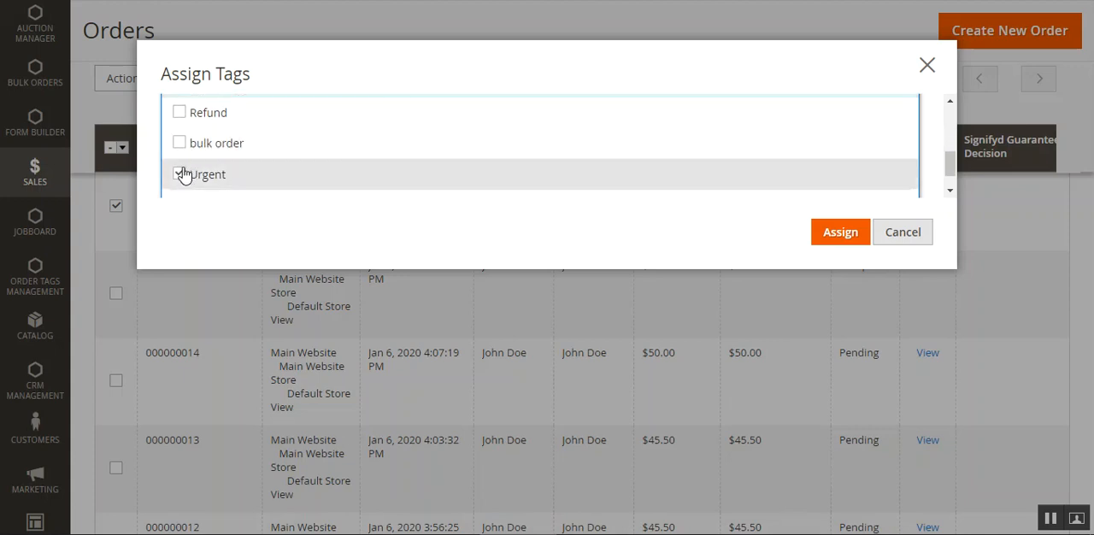
{"action": "left_click", "coordinate": [180, 175]}
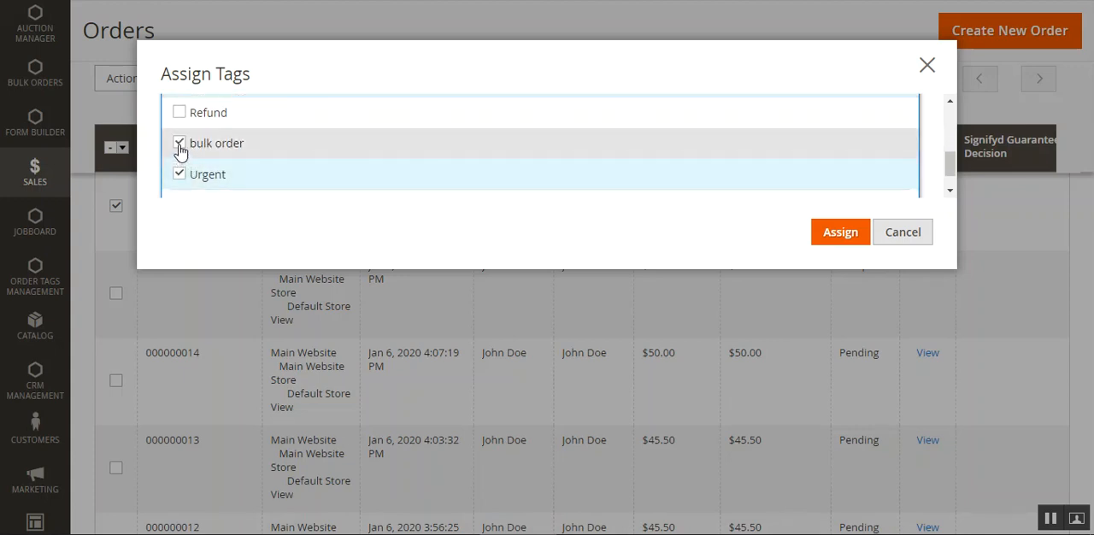
{"action": "left_click", "coordinate": [179, 143]}
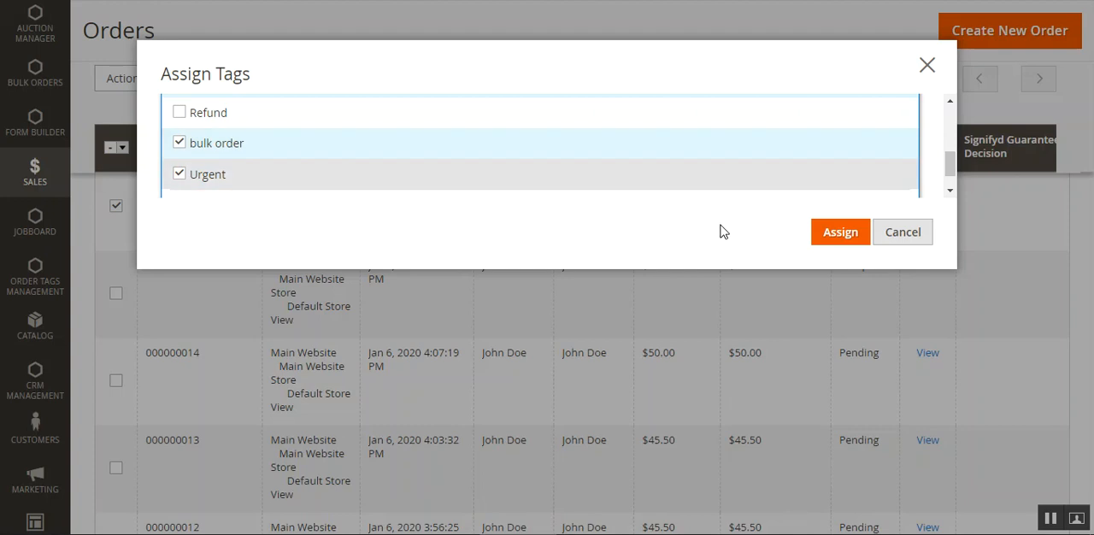
{"action": "left_click", "coordinate": [840, 236]}
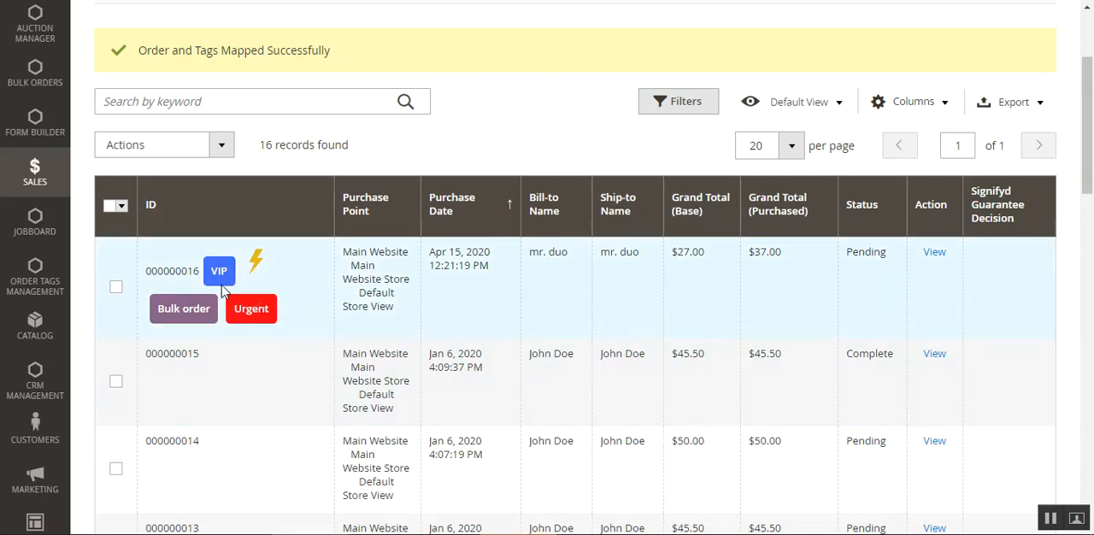
{"action": "scroll", "coordinate": [466, 163], "scroll_direction": "down", "scroll_amount": 1}
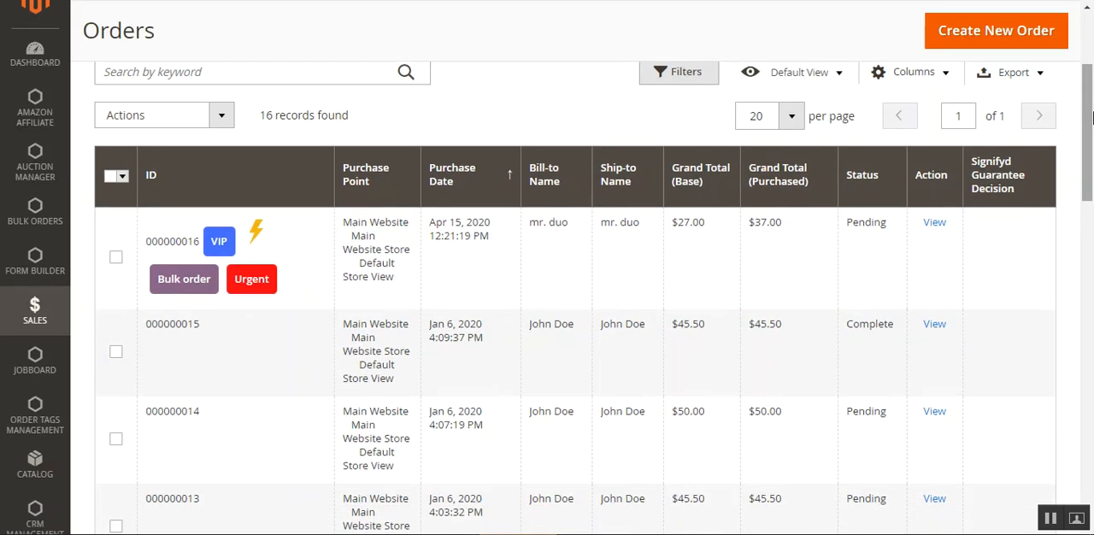
{"action": "scroll", "coordinate": [465, 163], "scroll_direction": "up", "scroll_amount": 3}
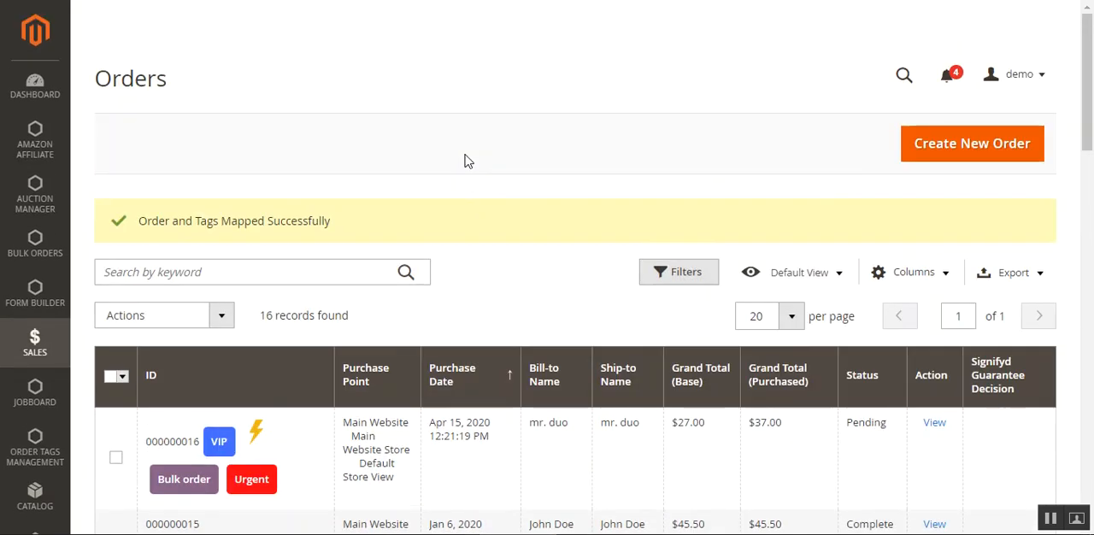